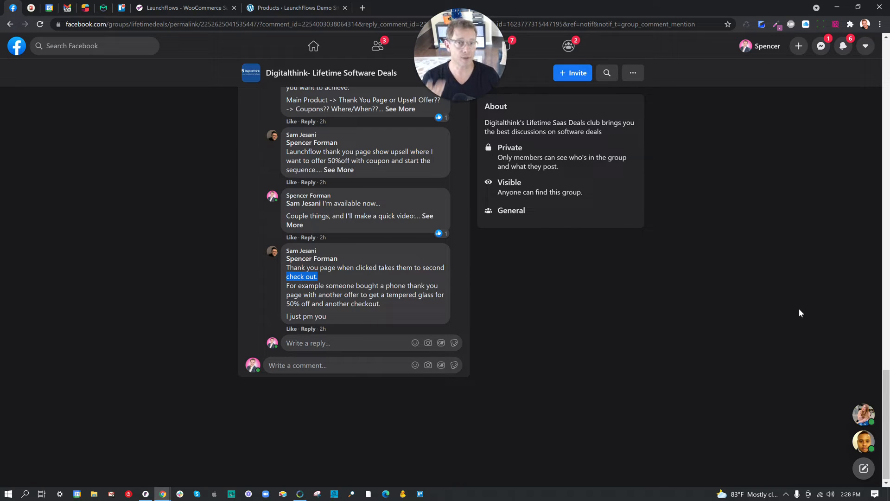
Switch to the store's product list, open Main Product #1 for editing and select its direct checkout link.
{"action": "left_click", "coordinate": [294, 8]}
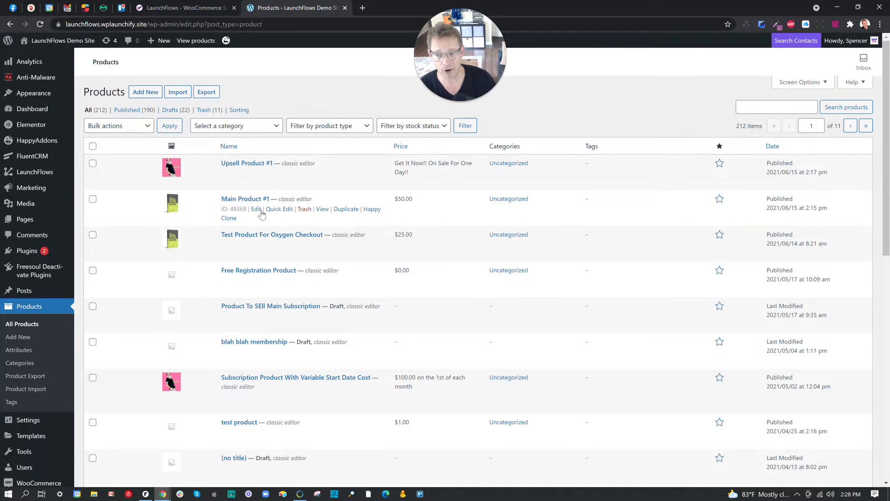
{"action": "left_click", "coordinate": [257, 210]}
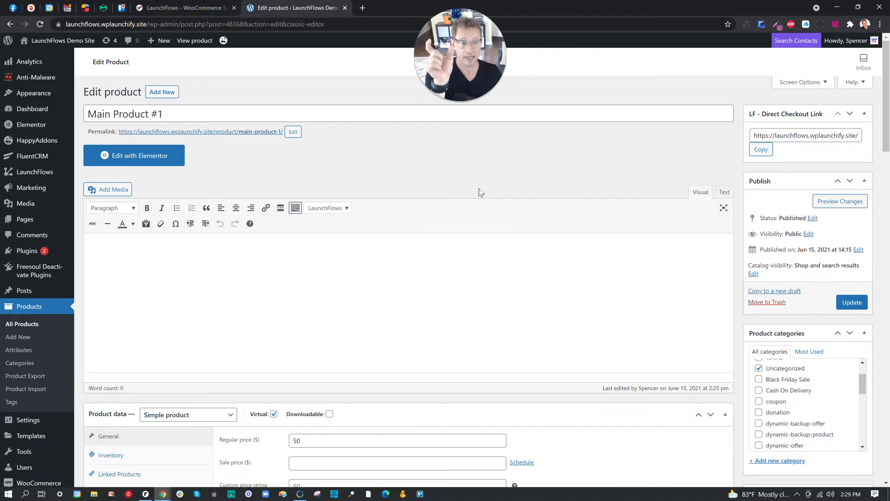
{"action": "left_click", "coordinate": [780, 135]}
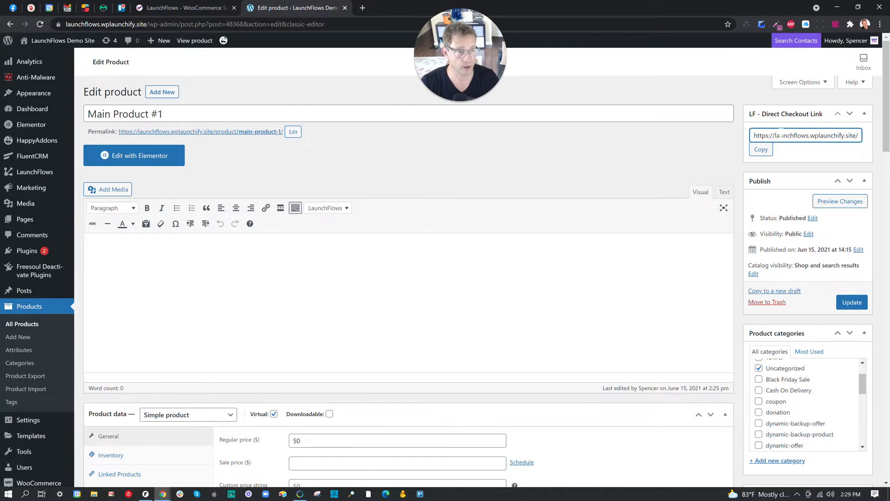
{"action": "left_click_drag", "start_coordinate": [755, 136], "coordinate": [878, 136]}
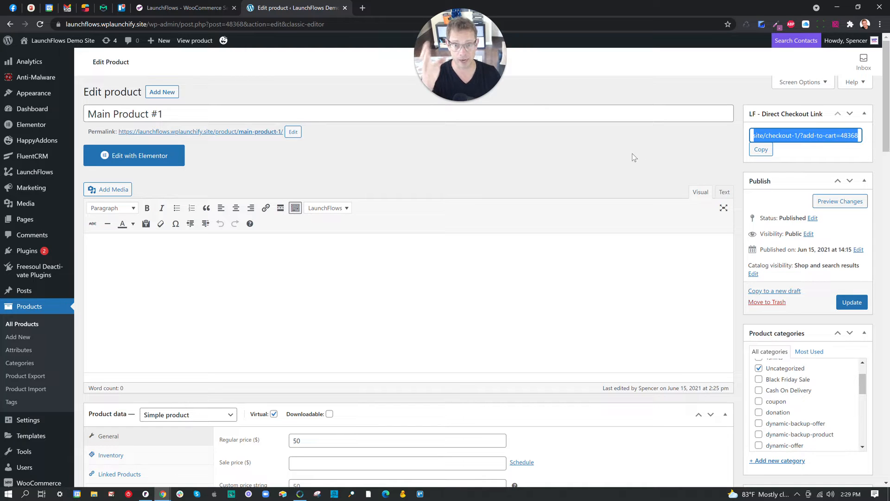
Examine the available product types and the regular price in Main Product #1's product data.
{"action": "scroll", "coordinate": [588, 159], "scroll_direction": "down", "scroll_amount": 3}
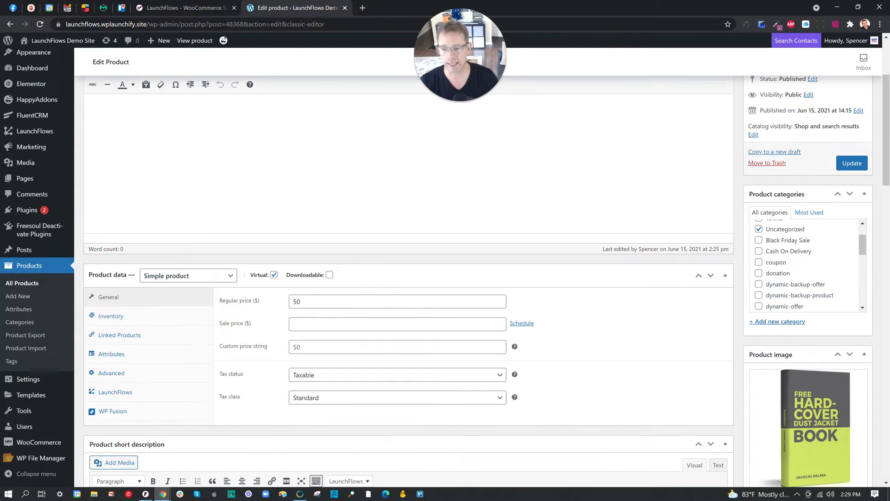
{"action": "left_click", "coordinate": [207, 278]}
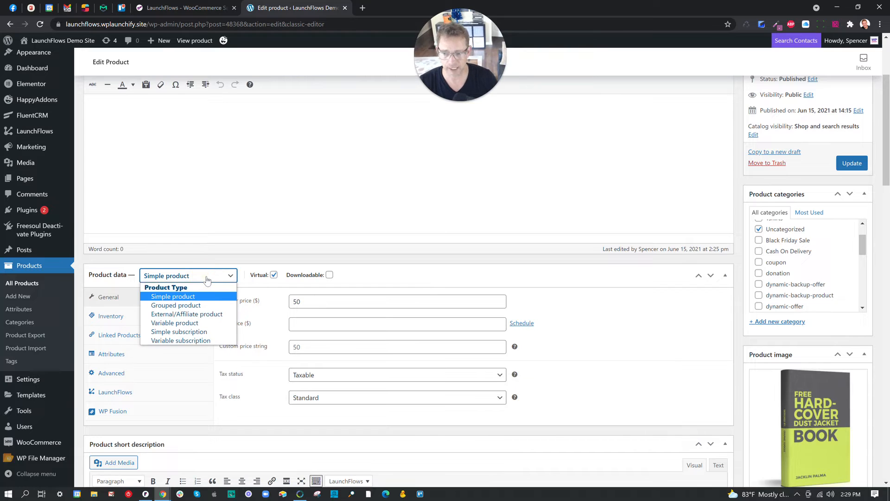
{"action": "left_click", "coordinate": [207, 280]}
{"action": "double_click", "coordinate": [290, 302]}
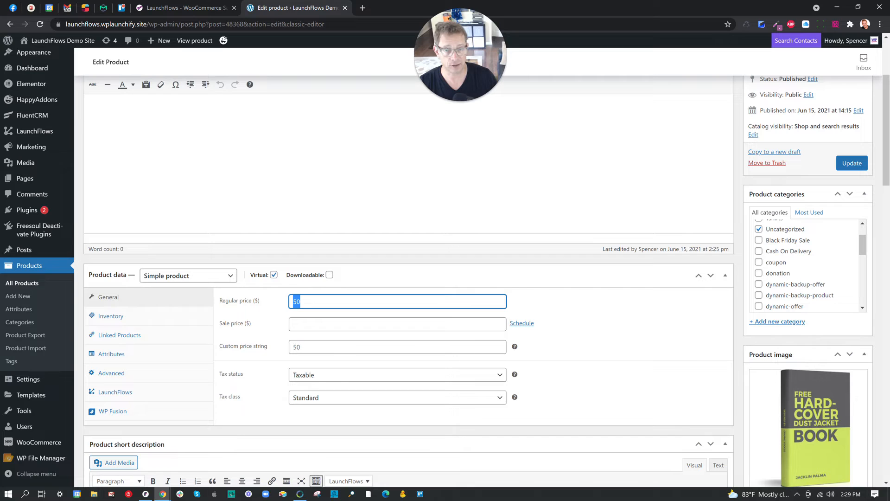
{"action": "left_click", "coordinate": [293, 347]}
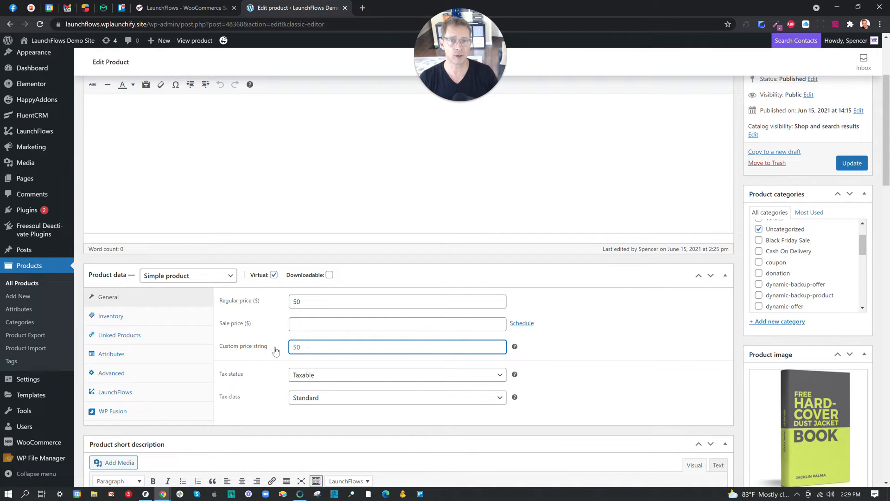
{"action": "type", "text": "This i"}
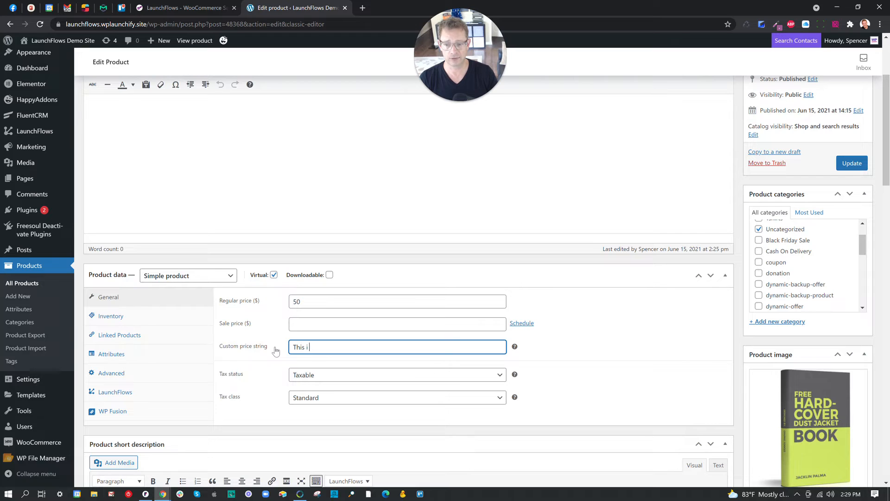
{"action": "type", "text": " os on sal"}
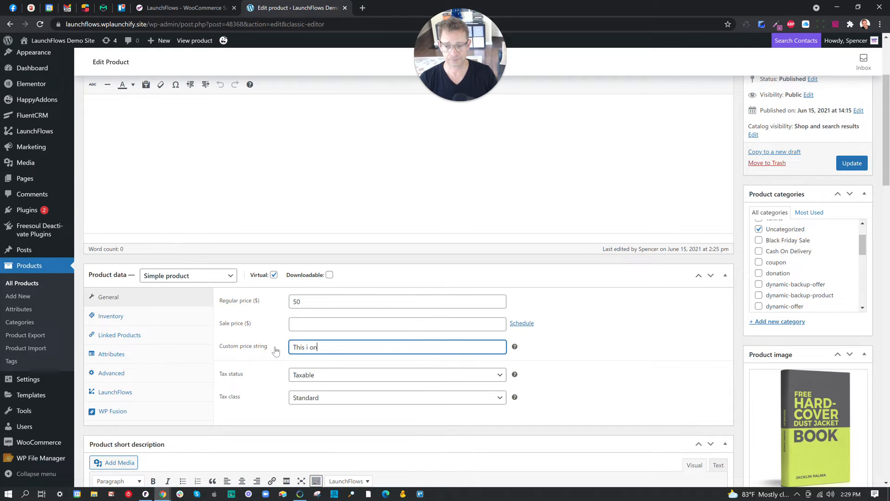
{"action": "type", "text": "e!"}
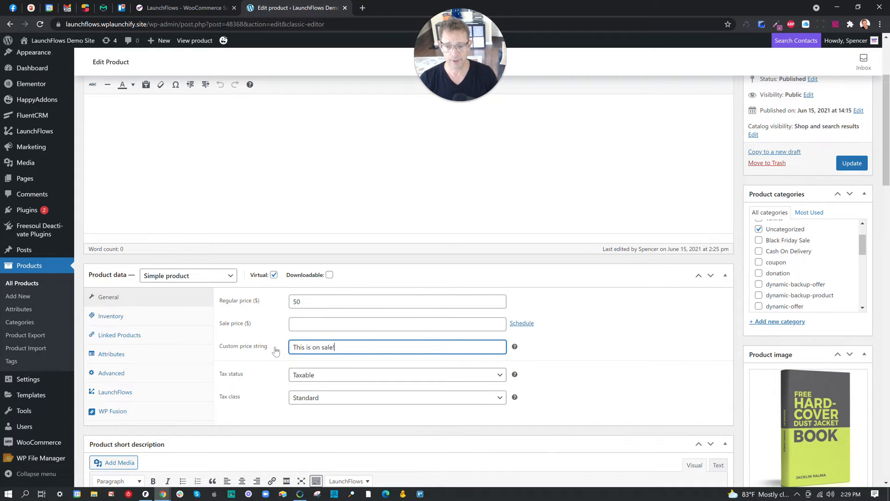
{"action": "key", "text": "ctrl+a"}
{"action": "key", "text": "BackSpace"}
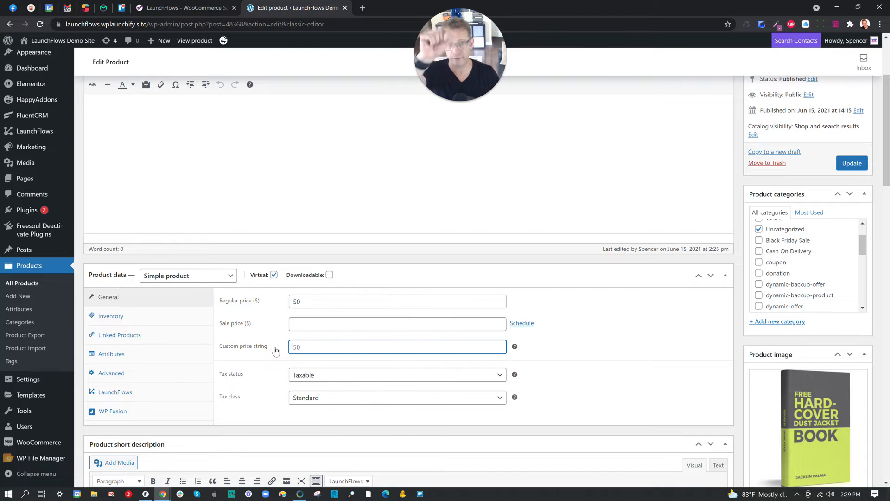
Open Main Product #1's LaunchFlows settings and examine its next step page and post checkout page assignments.
{"action": "left_click", "coordinate": [145, 393]}
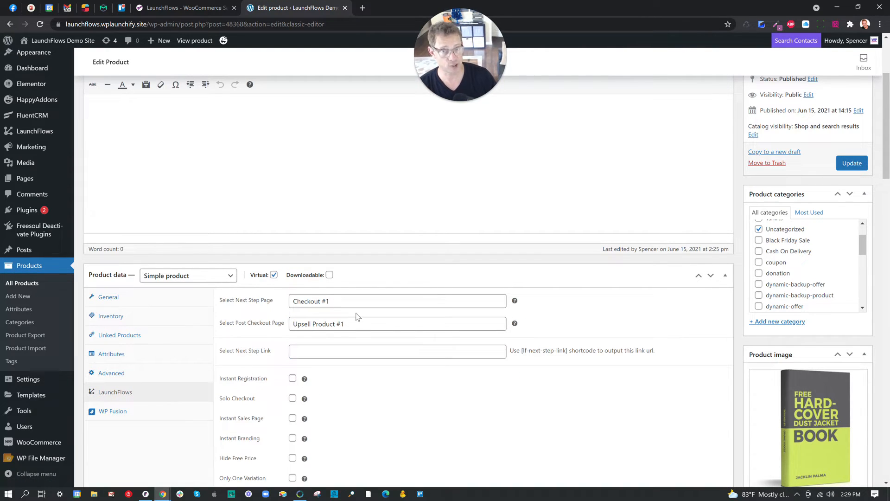
{"action": "scroll", "coordinate": [408, 305], "scroll_direction": "down", "scroll_amount": 2}
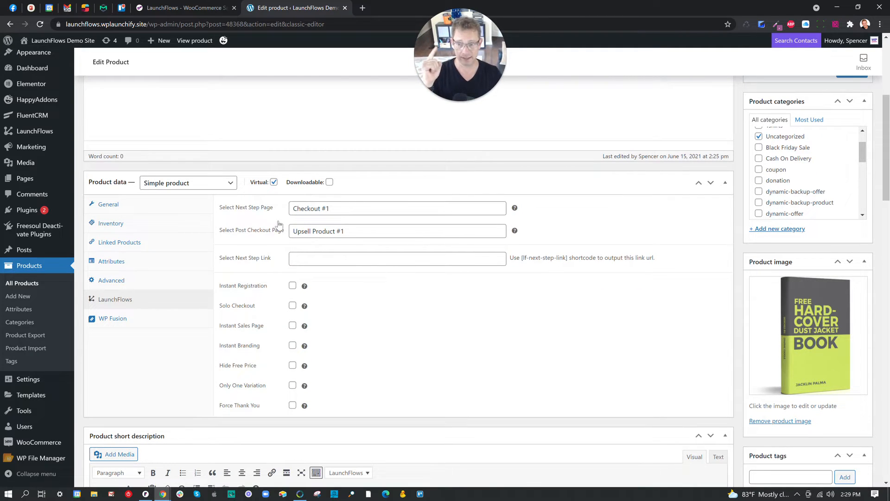
{"action": "left_click_drag", "start_coordinate": [275, 209], "coordinate": [221, 209]}
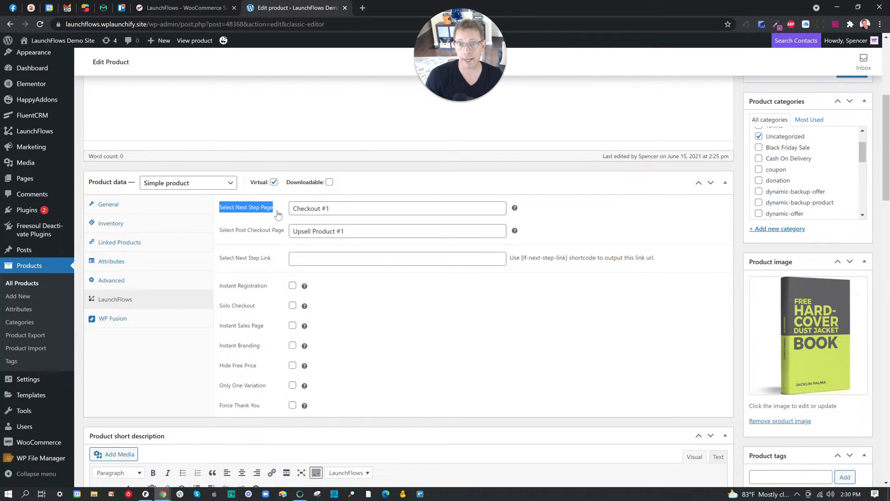
{"action": "left_click_drag", "start_coordinate": [333, 210], "coordinate": [291, 208]}
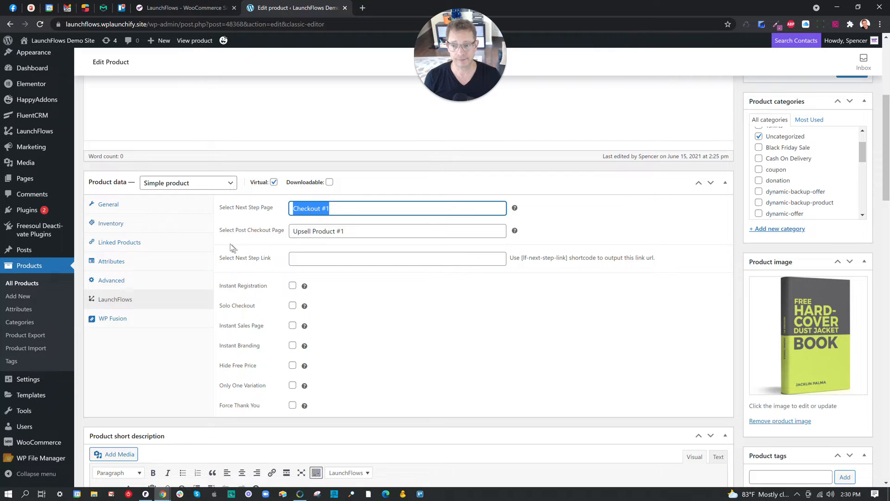
{"action": "left_click", "coordinate": [220, 232]}
{"action": "left_click_drag", "start_coordinate": [219, 231], "coordinate": [260, 233]}
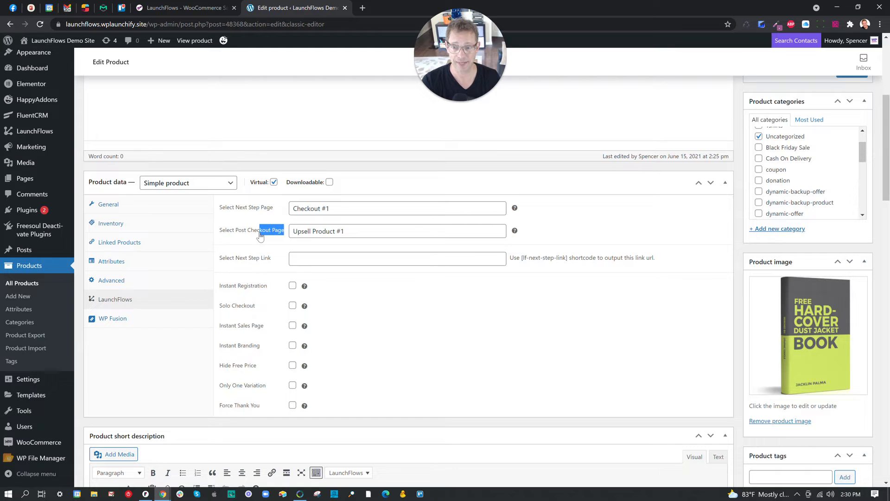
Search for "upsell" as the post checkout page and assign Upsell Product #1.
{"action": "left_click_drag", "start_coordinate": [354, 231], "coordinate": [291, 231]}
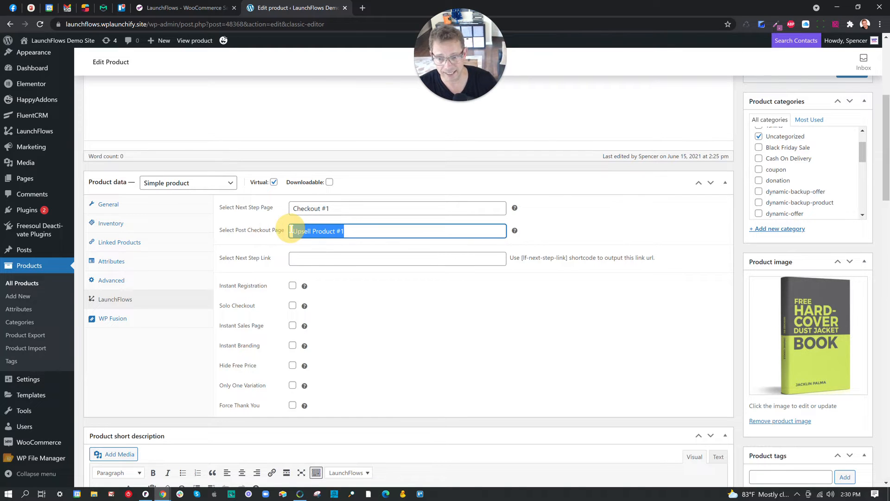
{"action": "key", "text": "BackSpace"}
{"action": "type", "text": "upsell"}
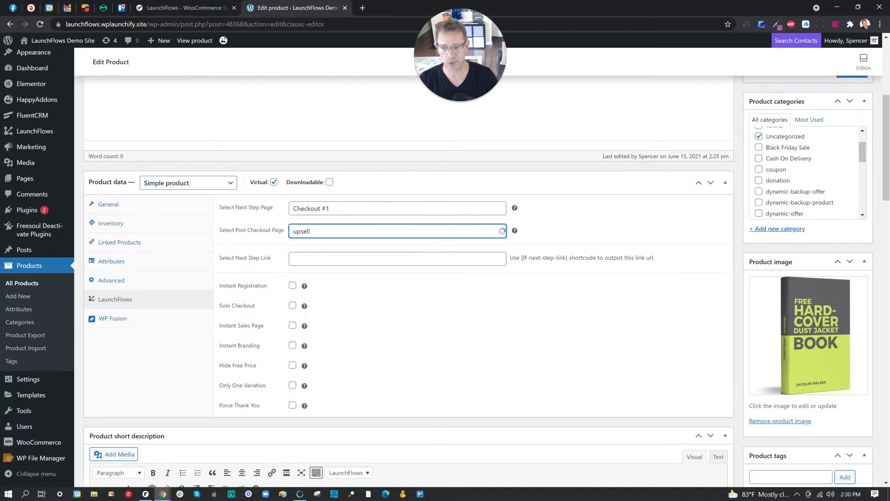
{"action": "left_click", "coordinate": [314, 243]}
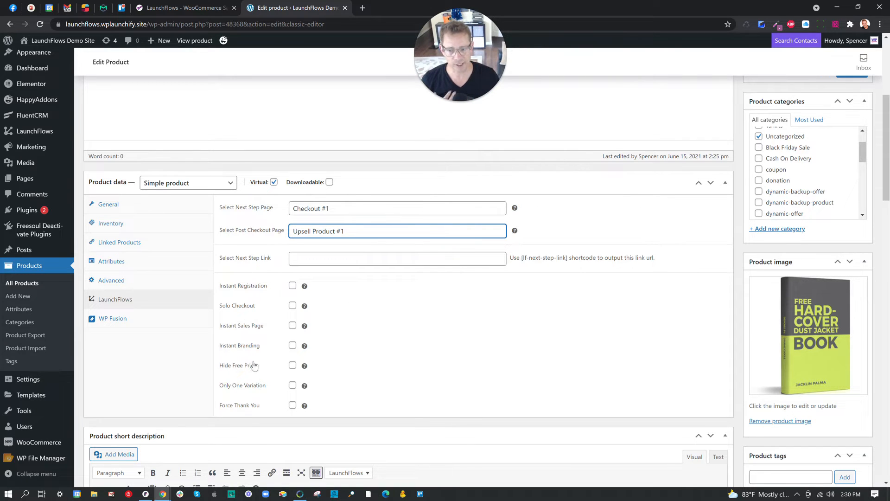
Enable Instant Sales Page for Main Product #1 and update the product.
{"action": "left_click_drag", "start_coordinate": [217, 326], "coordinate": [251, 327]}
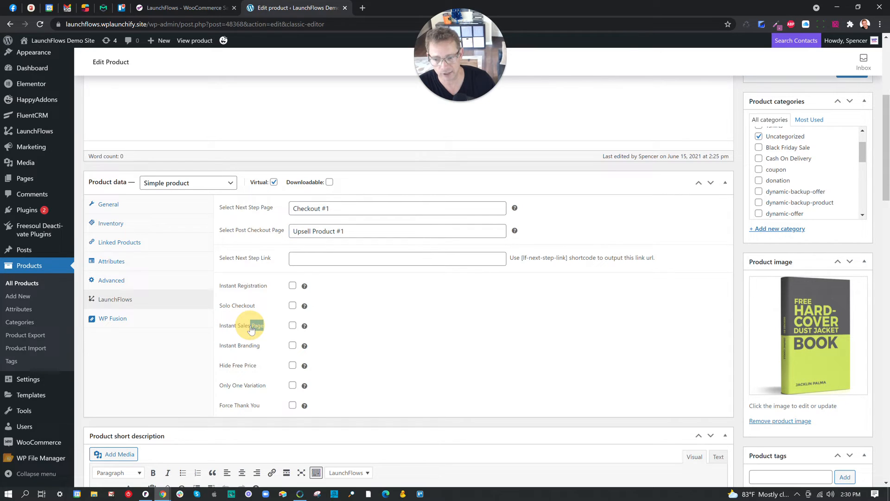
{"action": "left_click", "coordinate": [293, 326]}
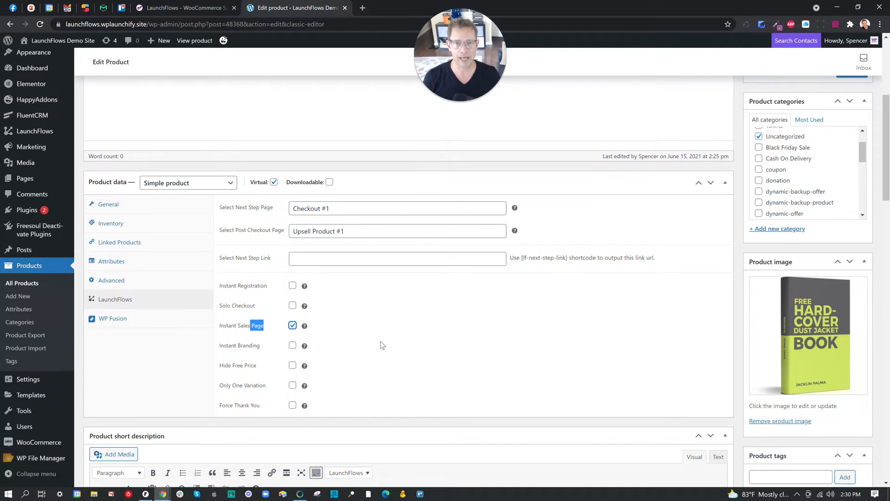
{"action": "scroll", "coordinate": [523, 321], "scroll_direction": "up", "scroll_amount": 5}
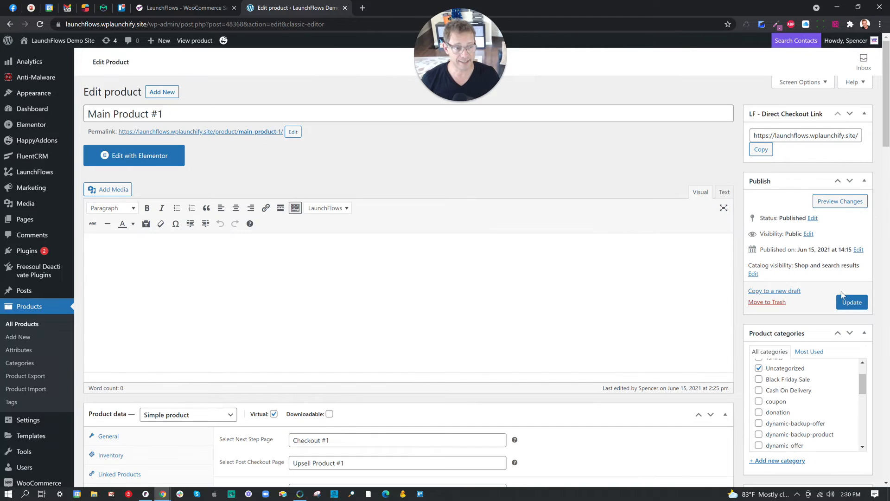
{"action": "left_click", "coordinate": [853, 304]}
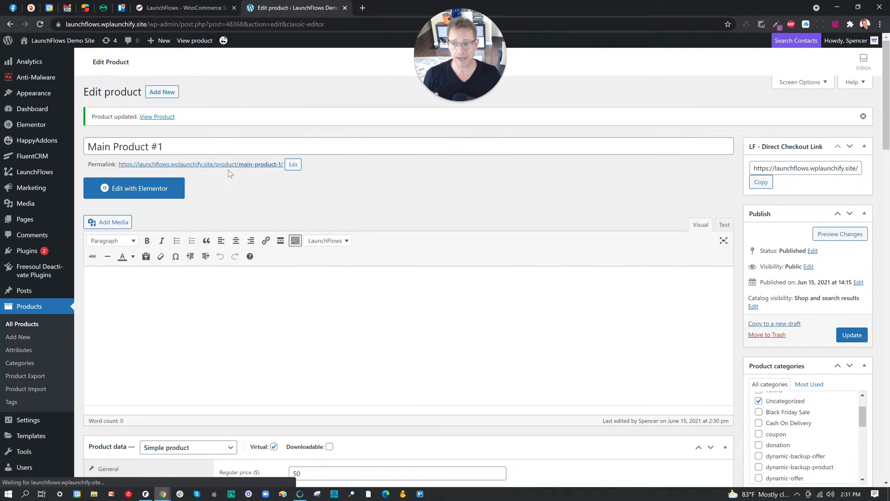
Open Main Product #1's permalink in a new tab and view its sales page.
{"action": "right_click", "coordinate": [229, 165]}
{"action": "left_click", "coordinate": [249, 172]}
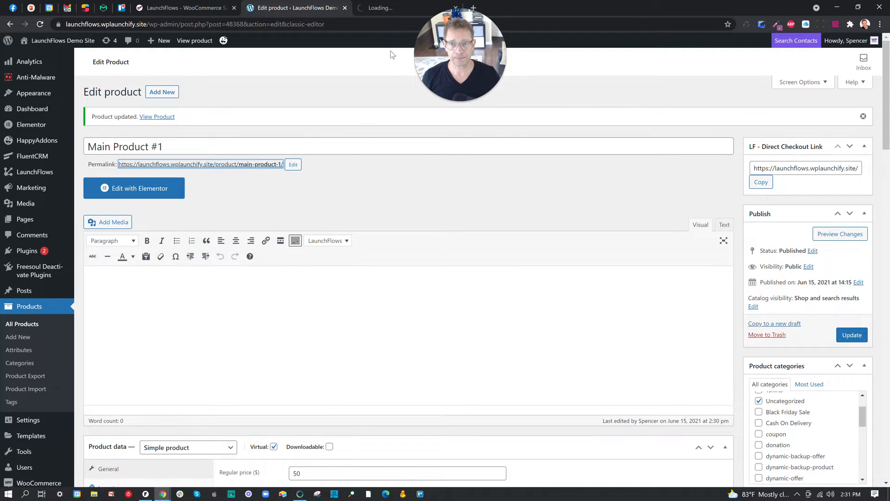
{"action": "left_click", "coordinate": [380, 9]}
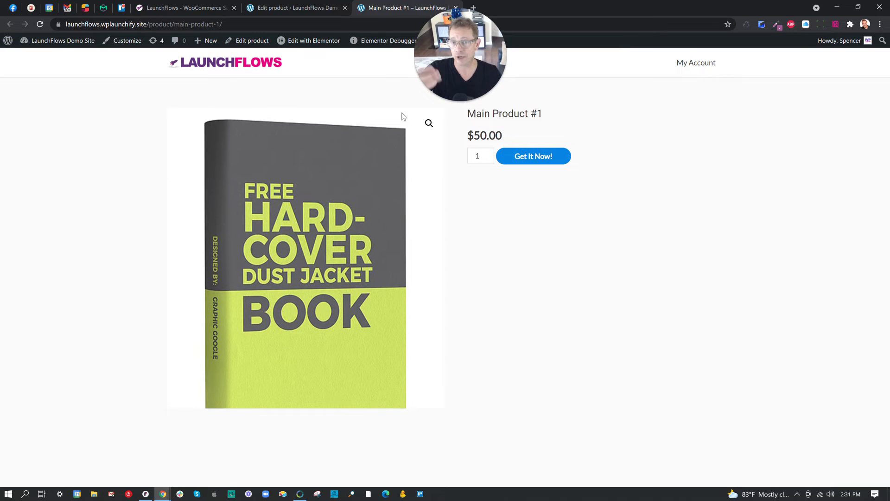
Update Main Product #1 so only one can be bought per order, and reload its sales page.
{"action": "left_click", "coordinate": [272, 6]}
{"action": "scroll", "coordinate": [346, 218], "scroll_direction": "down", "scroll_amount": 5}
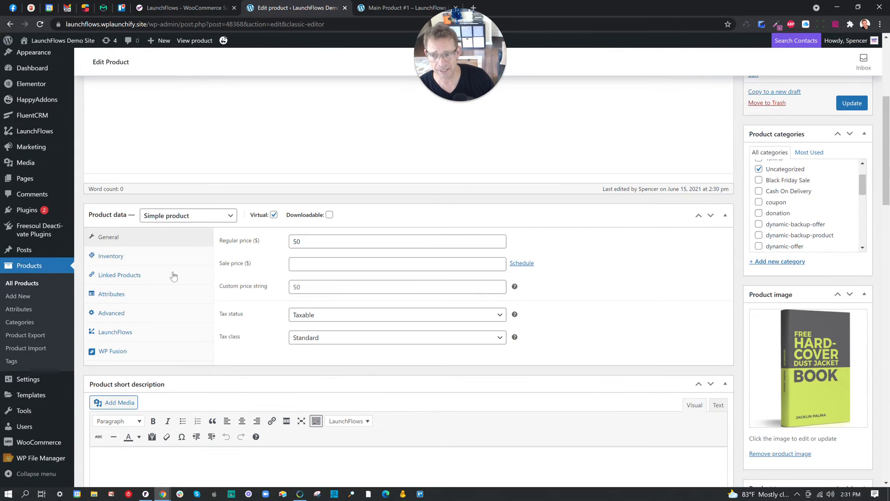
{"action": "left_click", "coordinate": [111, 255]}
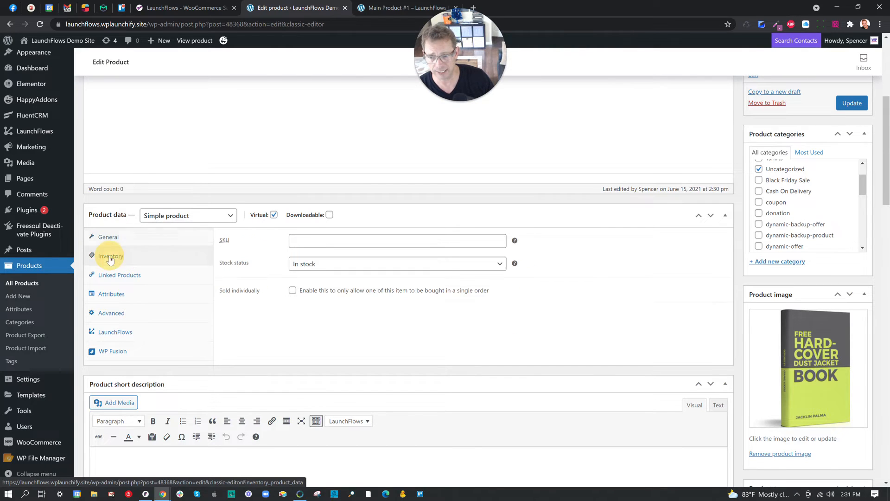
{"action": "left_click", "coordinate": [293, 290]}
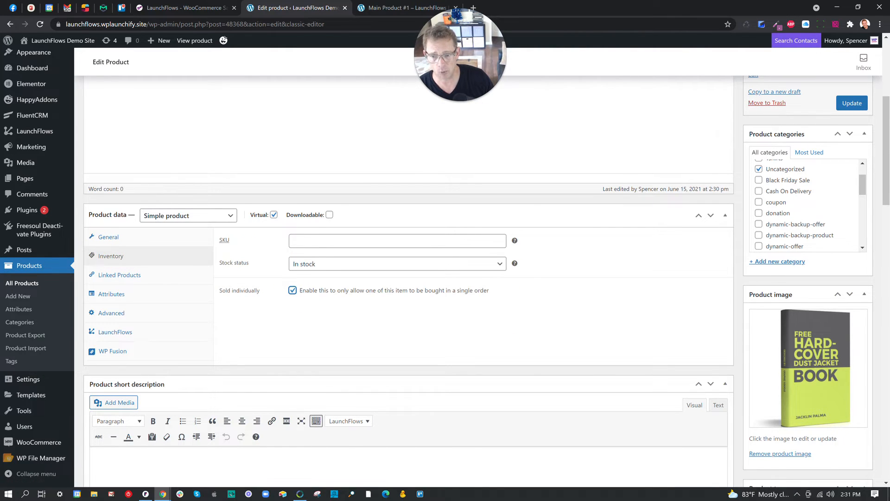
{"action": "left_click", "coordinate": [849, 103]}
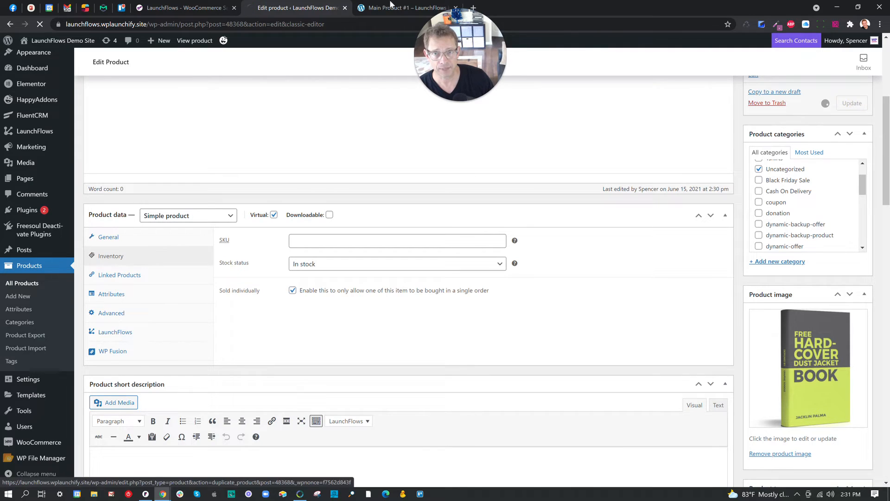
{"action": "left_click", "coordinate": [386, 8]}
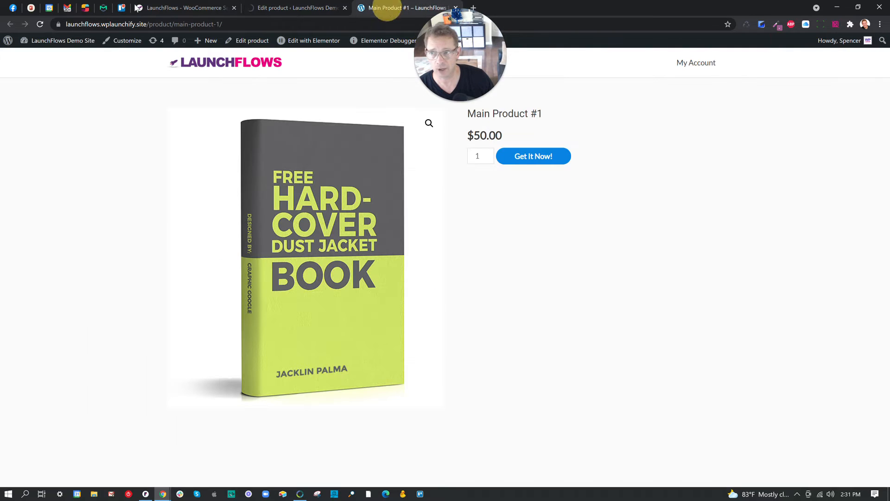
{"action": "left_click", "coordinate": [40, 25]}
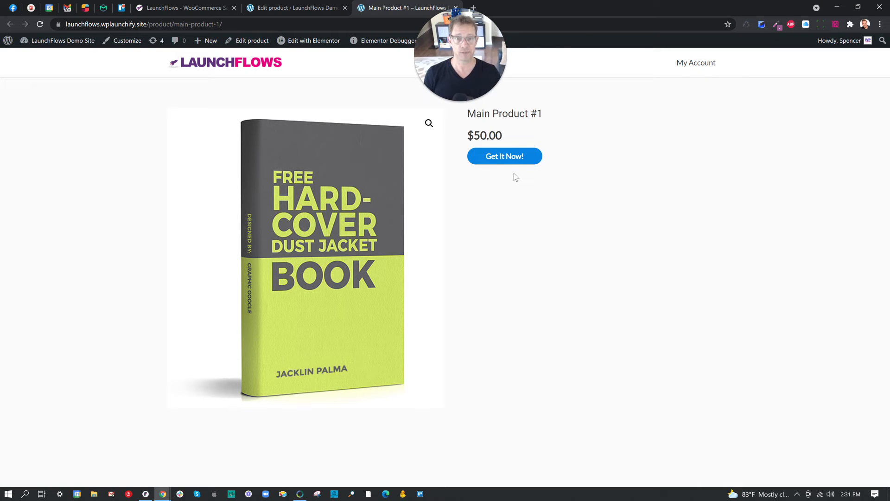
Return to the list of all products and open Upsell Product #1 for editing.
{"action": "left_click", "coordinate": [280, 8]}
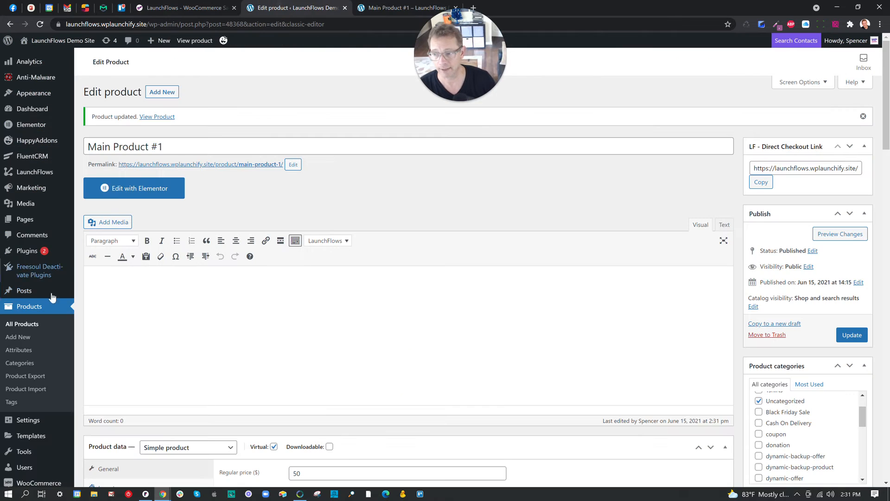
{"action": "left_click", "coordinate": [32, 327]}
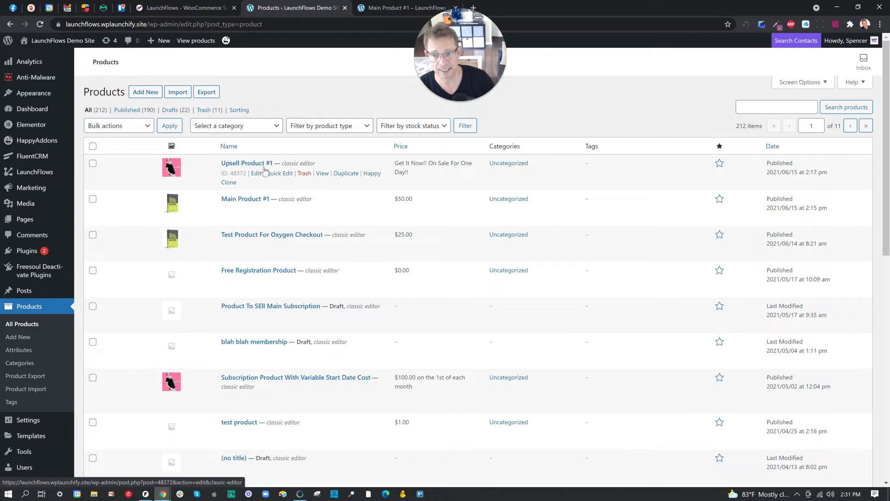
{"action": "left_click", "coordinate": [256, 174]}
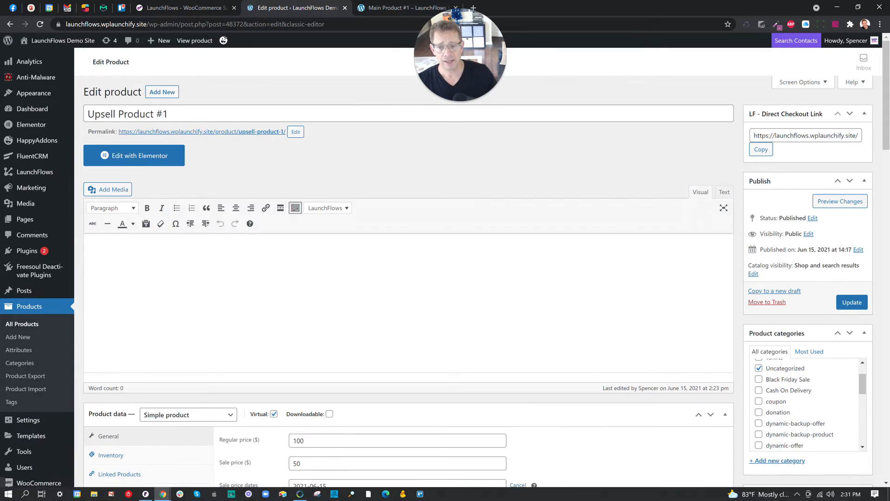
Open the Discount Coupons article at launchflows.com/documentation and examine the ?lfcoupon= string with its example checkout URL.
{"action": "scroll", "coordinate": [426, 258], "scroll_direction": "down", "scroll_amount": 4}
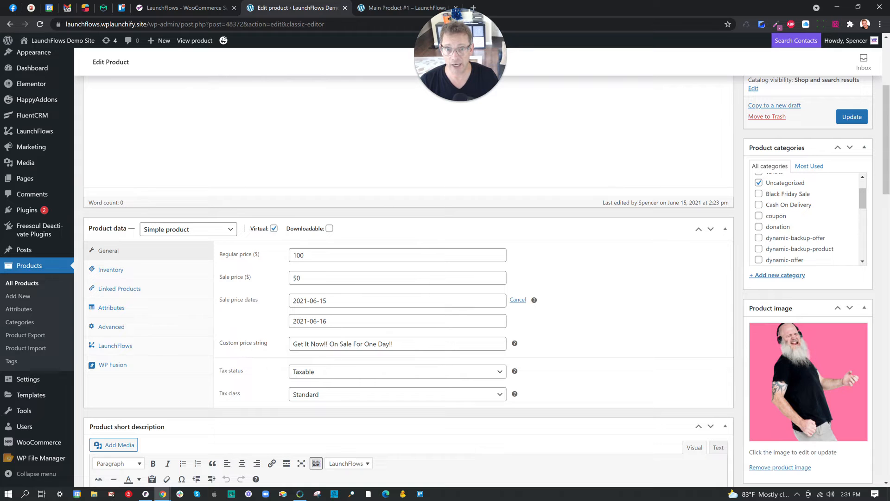
{"action": "left_click", "coordinate": [474, 6]}
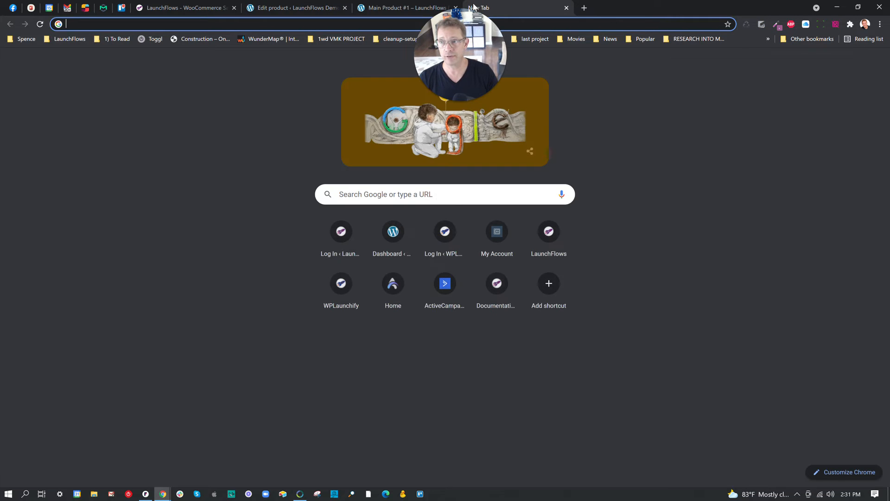
{"action": "type", "text": "launchflows.com/do"}
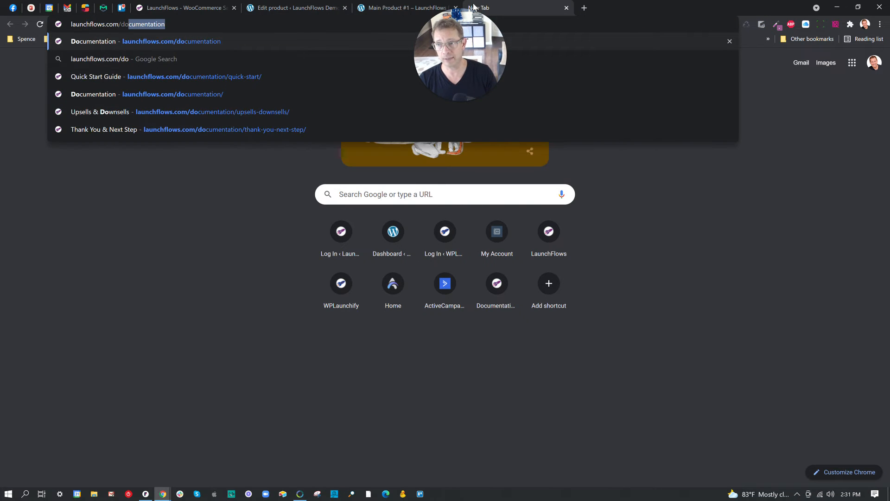
{"action": "key", "text": "Return"}
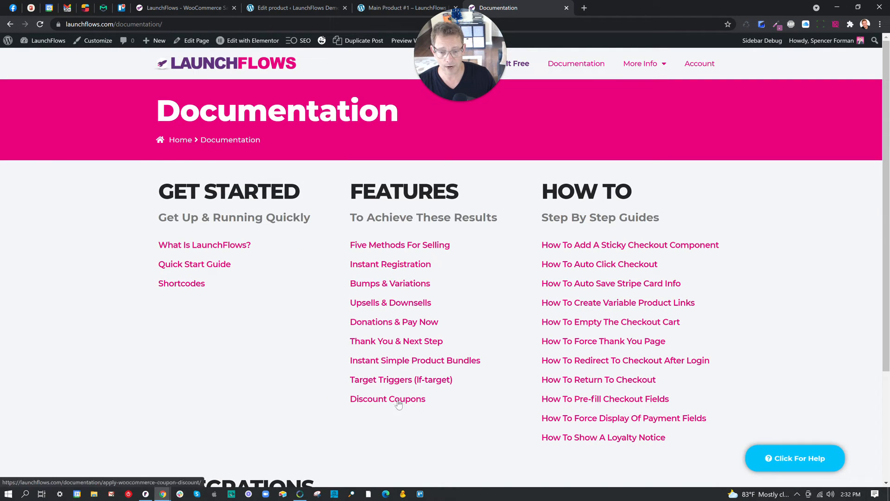
{"action": "left_click", "coordinate": [392, 400]}
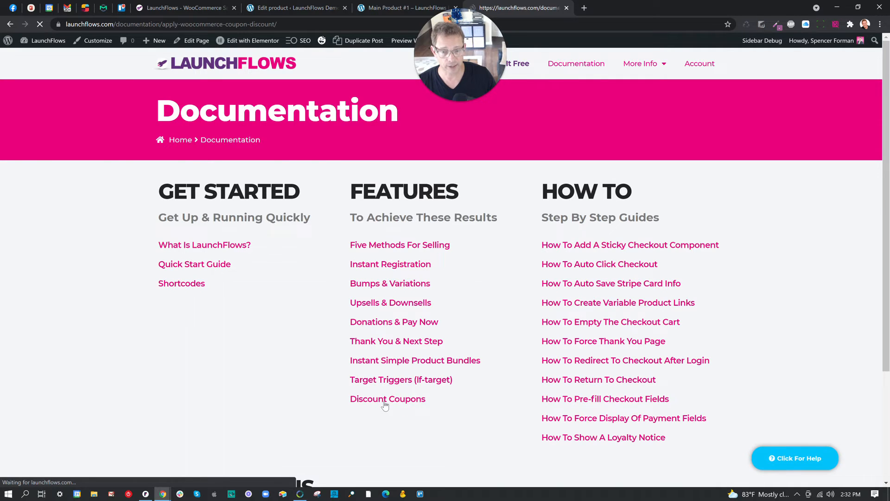
{"action": "scroll", "coordinate": [385, 371], "scroll_direction": "down", "scroll_amount": 1}
{"action": "scroll", "coordinate": [412, 335], "scroll_direction": "down", "scroll_amount": 1}
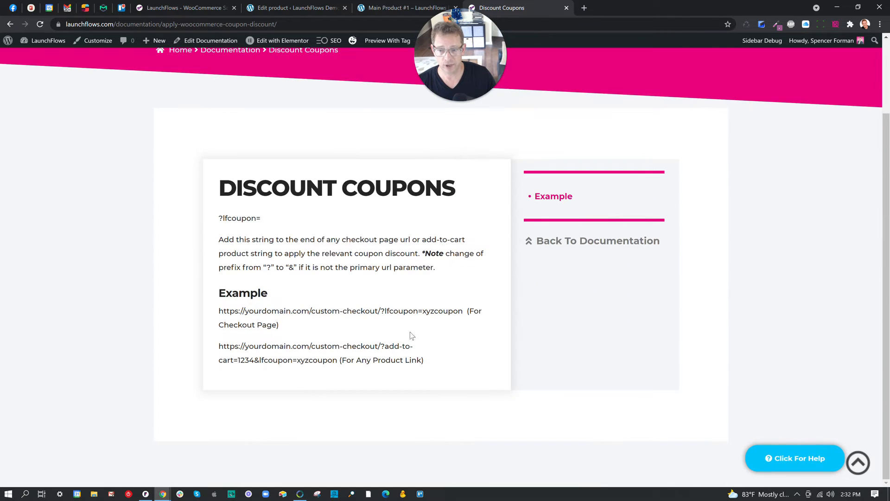
{"action": "left_click_drag", "start_coordinate": [219, 218], "coordinate": [275, 221]}
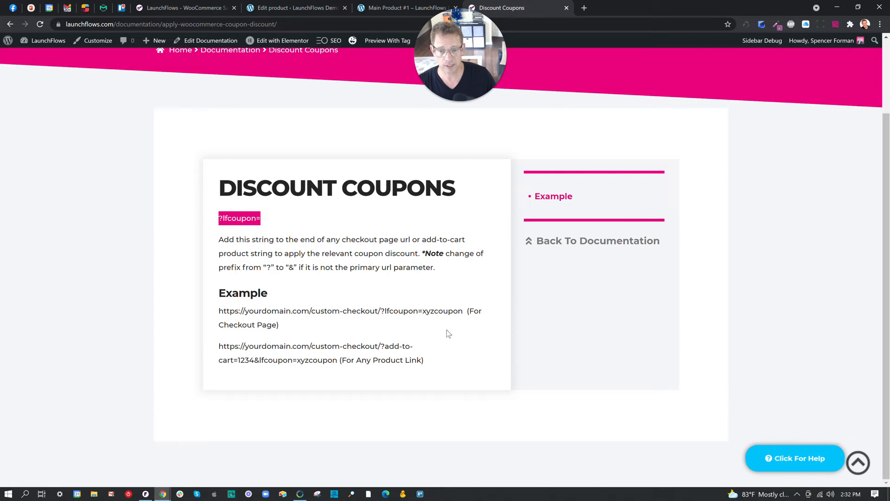
{"action": "left_click_drag", "start_coordinate": [386, 311], "coordinate": [465, 312]}
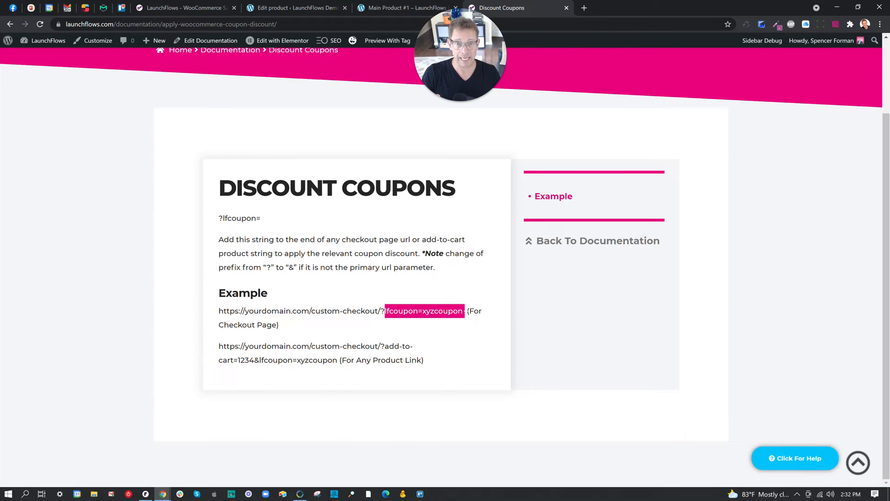
{"action": "left_click", "coordinate": [567, 8]}
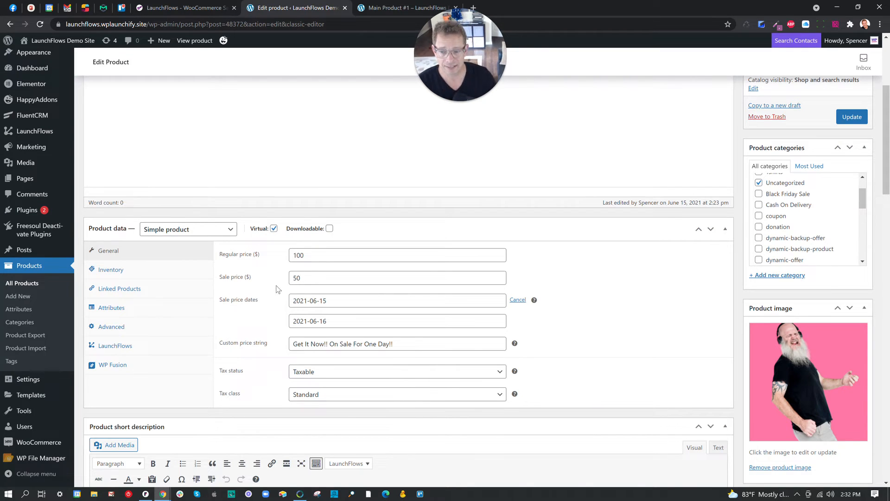
Review Upsell Product #1's sale price, sale dates and custom price string, plus its LaunchFlows next step, post checkout and Solo Checkout settings.
{"action": "left_click", "coordinate": [294, 275]}
{"action": "left_click_drag", "start_coordinate": [257, 300], "coordinate": [237, 299]}
{"action": "left_click_drag", "start_coordinate": [268, 343], "coordinate": [403, 342]}
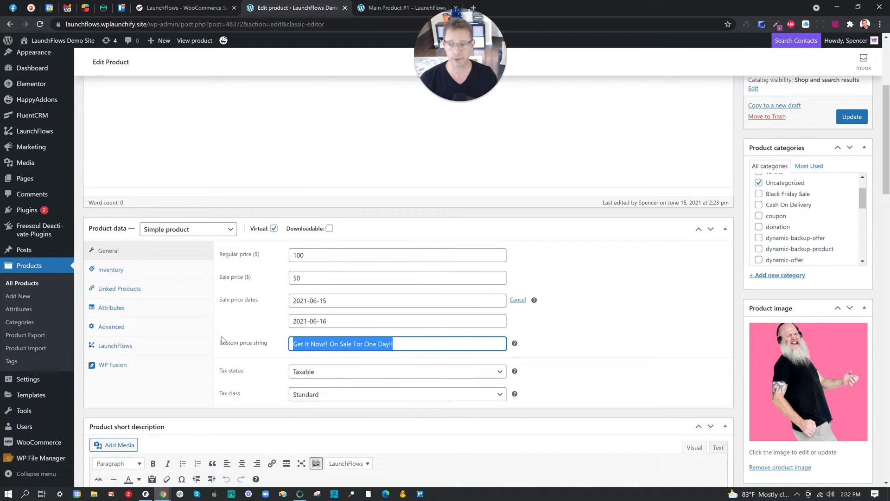
{"action": "left_click", "coordinate": [117, 346]}
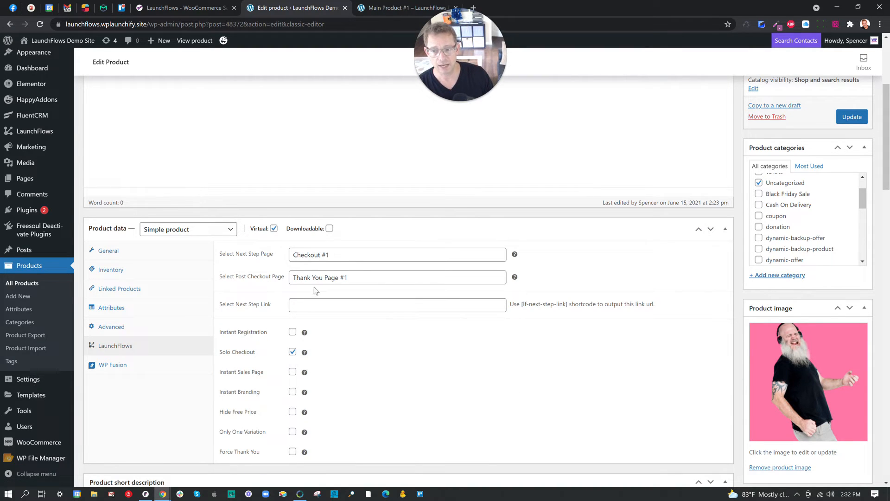
{"action": "left_click_drag", "start_coordinate": [277, 258], "coordinate": [221, 257]}
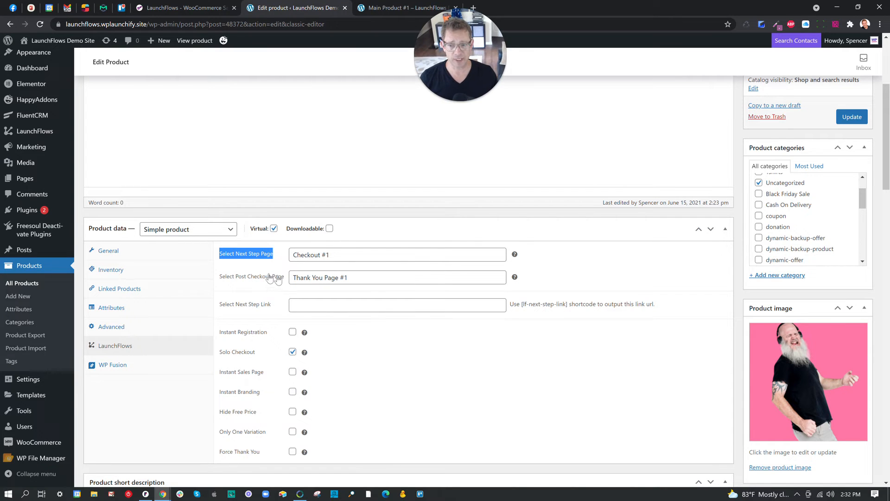
{"action": "left_click_drag", "start_coordinate": [222, 278], "coordinate": [286, 281]}
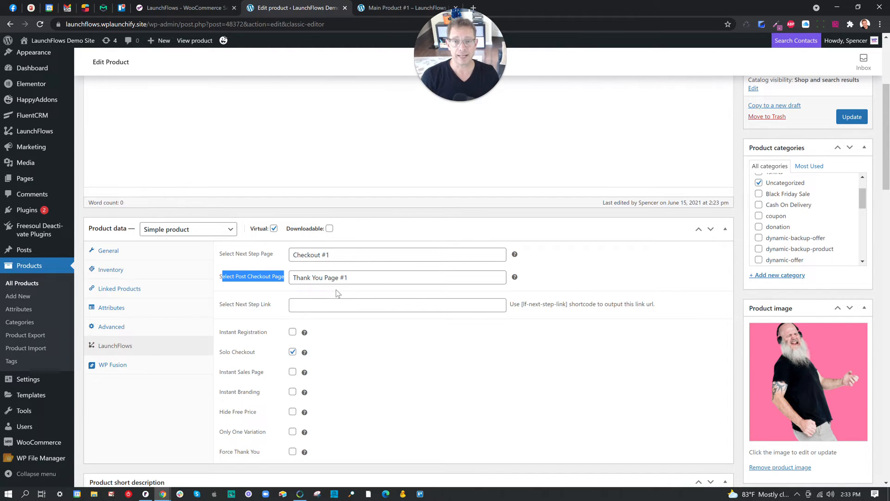
{"action": "scroll", "coordinate": [338, 292], "scroll_direction": "up", "scroll_amount": 4}
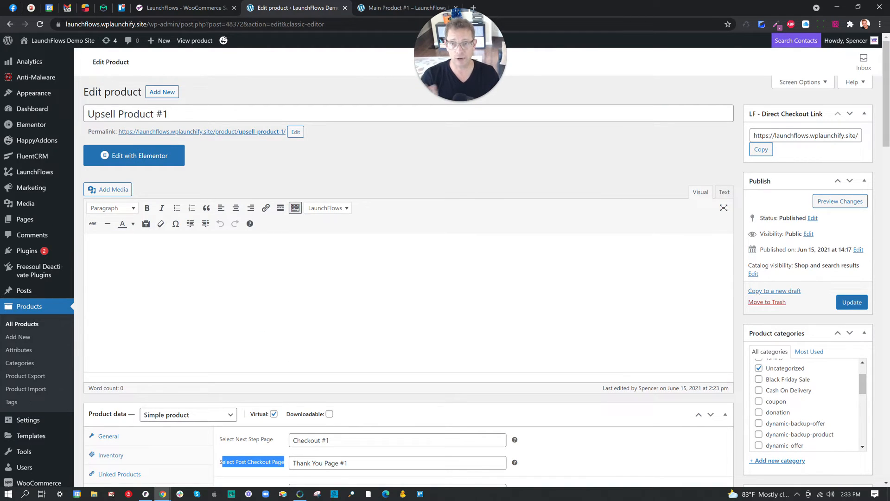
{"action": "scroll", "coordinate": [408, 278], "scroll_direction": "down", "scroll_amount": 2}
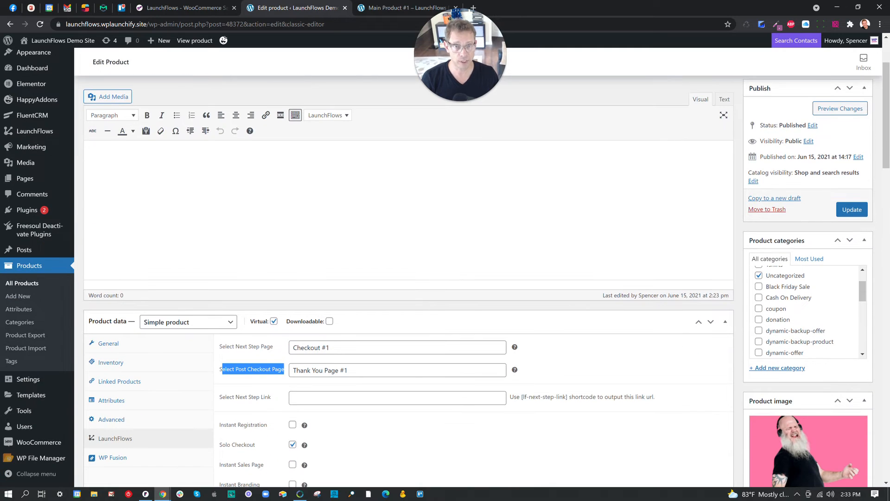
{"action": "scroll", "coordinate": [430, 287], "scroll_direction": "down", "scroll_amount": 3}
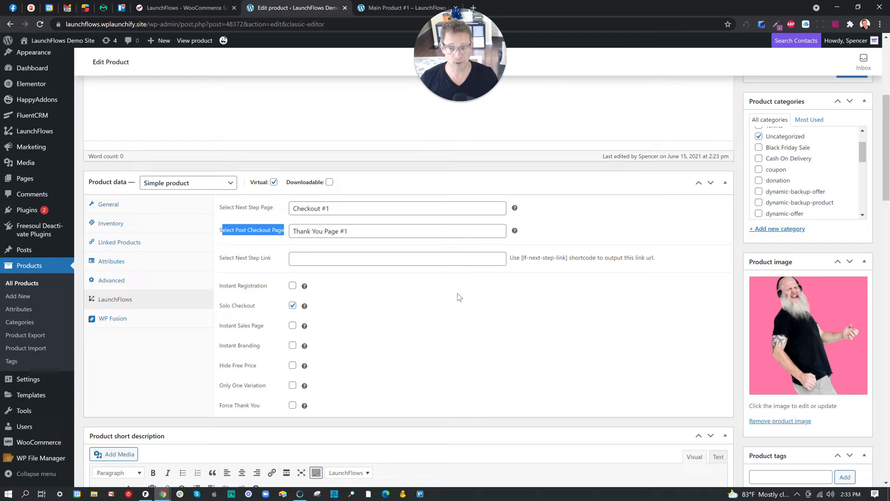
{"action": "left_click_drag", "start_coordinate": [256, 306], "coordinate": [220, 306]}
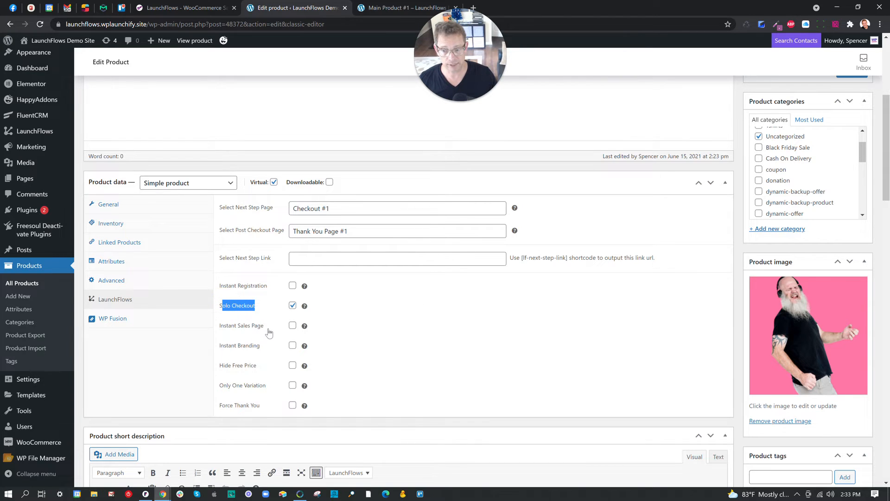
Enable Instant Sales Page for Upsell Product #1 and update the product.
{"action": "left_click", "coordinate": [292, 326]}
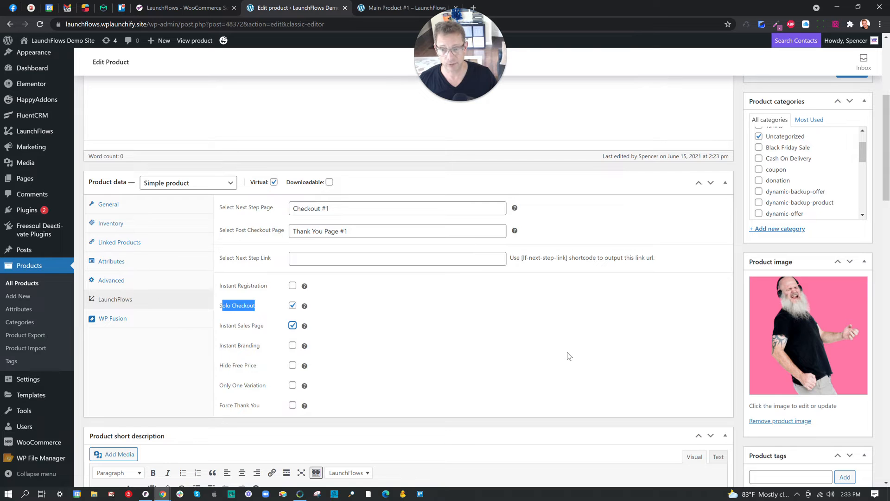
{"action": "scroll", "coordinate": [569, 356], "scroll_direction": "up", "scroll_amount": 5}
{"action": "left_click", "coordinate": [853, 304]}
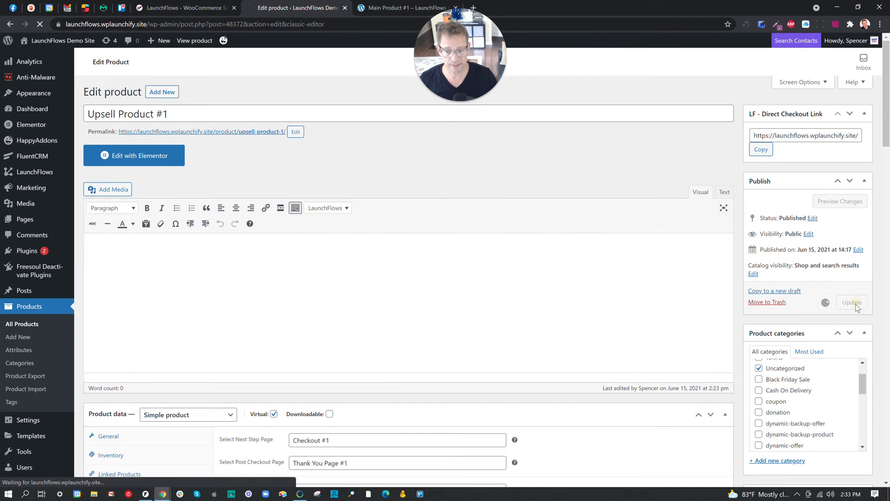
Copy the address of Main Product #1's sales page and open it in a new incognito window.
{"action": "left_click", "coordinate": [397, 6]}
{"action": "left_click", "coordinate": [293, 24]}
{"action": "key", "text": "ctrl+c"}
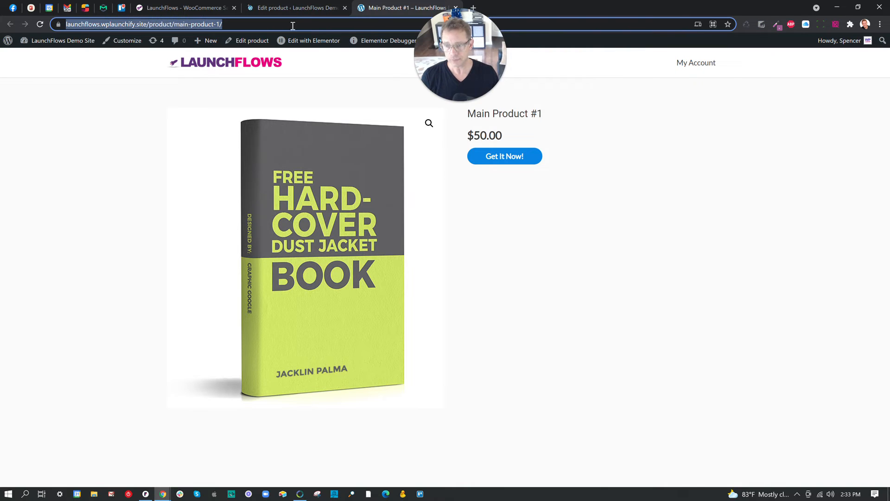
{"action": "left_click", "coordinate": [880, 24]}
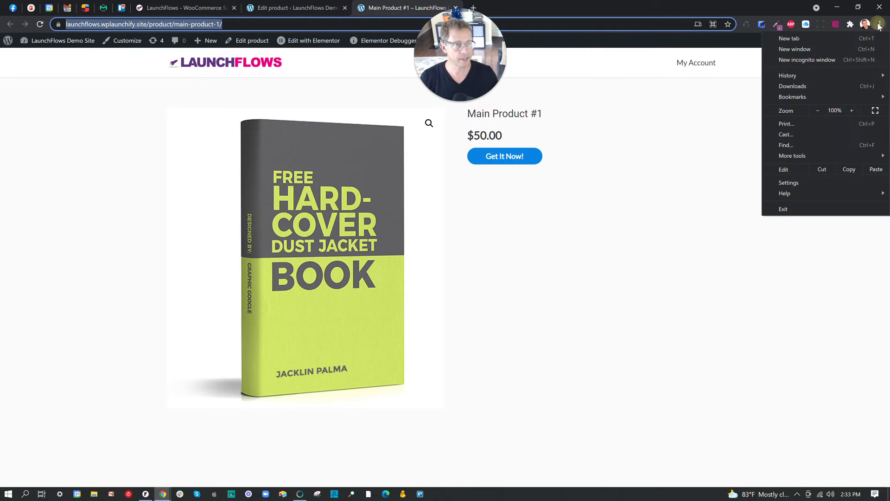
{"action": "left_click", "coordinate": [842, 55]}
{"action": "key", "text": "ctrl+v"}
{"action": "key", "text": "Return"}
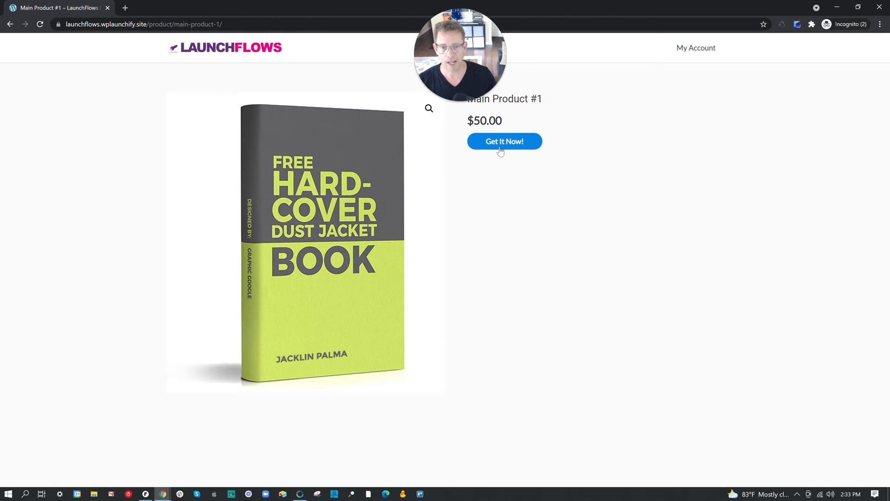
Try to buy Main Product #1, remove the copy already in the cart, and close the incognito window.
{"action": "left_click", "coordinate": [501, 146]}
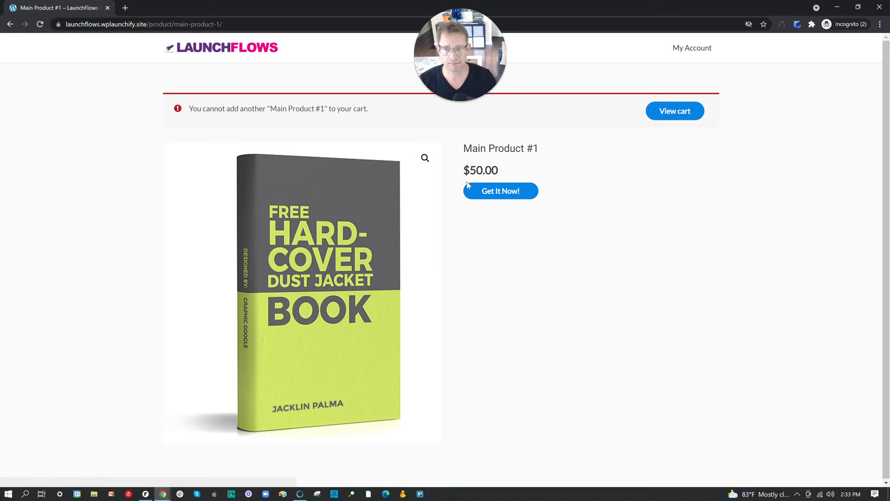
{"action": "left_click", "coordinate": [684, 119]}
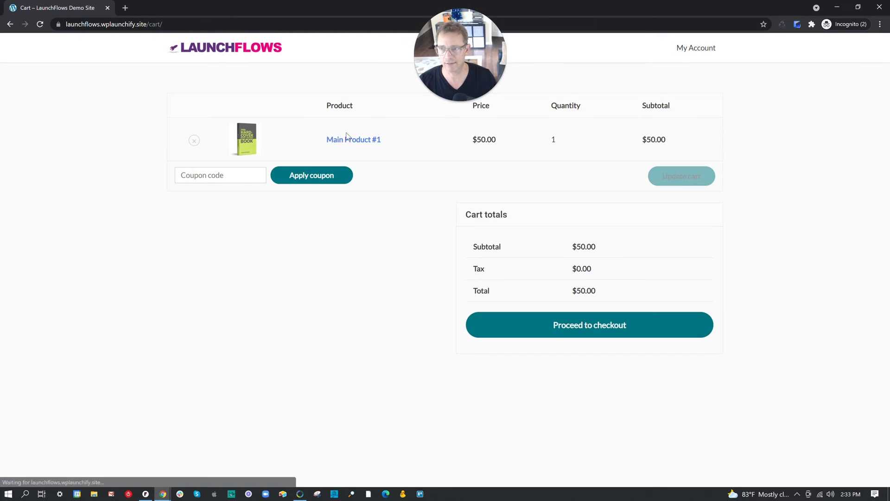
{"action": "left_click", "coordinate": [194, 140]}
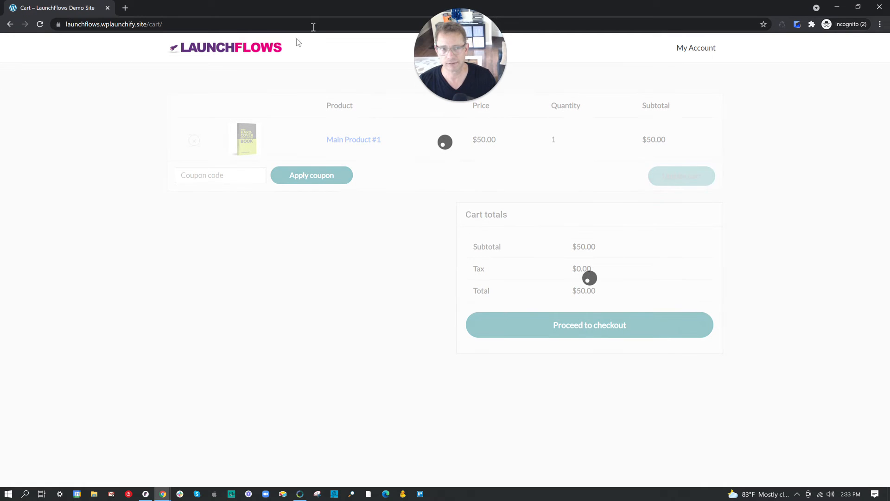
{"action": "left_click", "coordinate": [879, 6]}
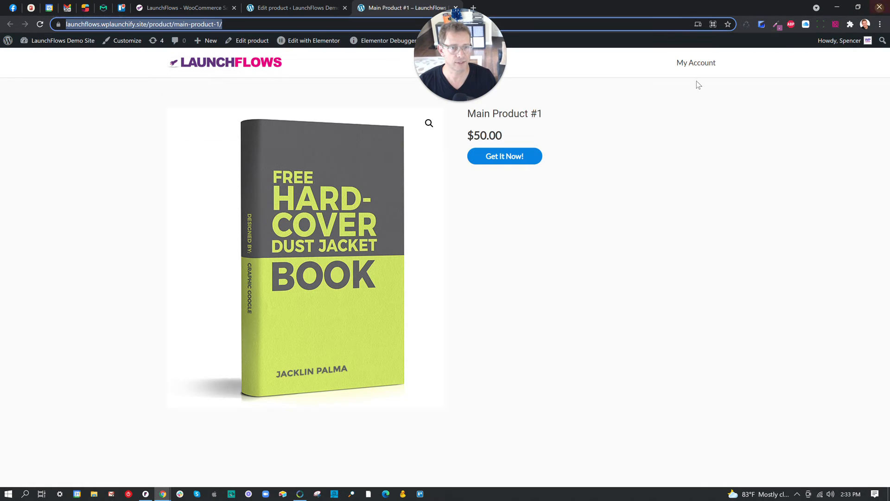
Load Main Product #1's sales page in a fresh incognito window and go on to its checkout.
{"action": "left_click", "coordinate": [880, 25]}
{"action": "left_click", "coordinate": [840, 57]}
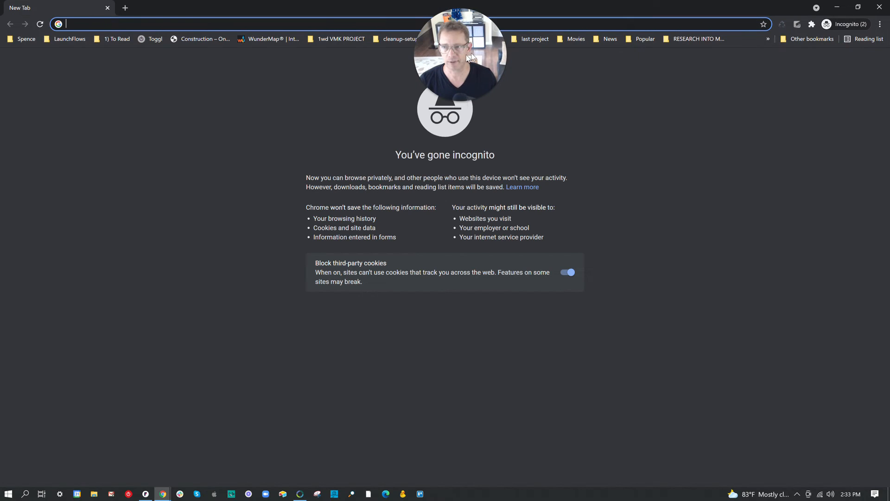
{"action": "type", "text": "launchflows.wplaunchify.site/product/main-product-1/"}
{"action": "key", "text": "Return"}
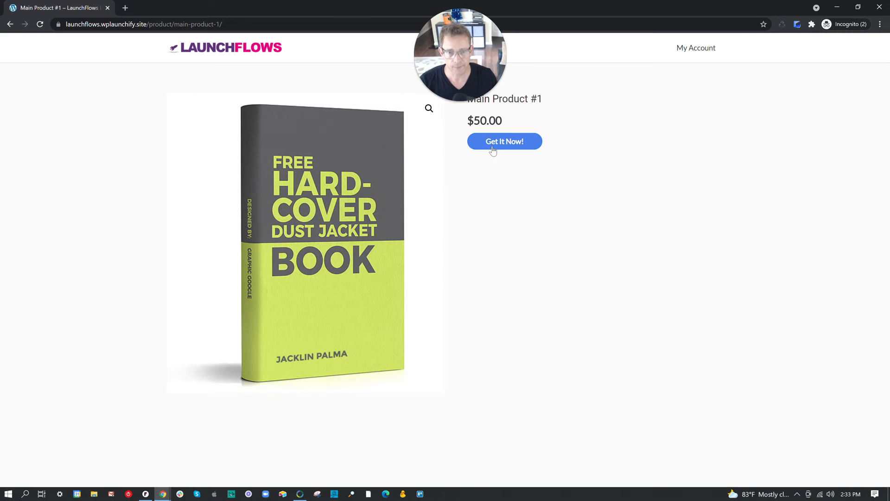
{"action": "left_click", "coordinate": [492, 150]}
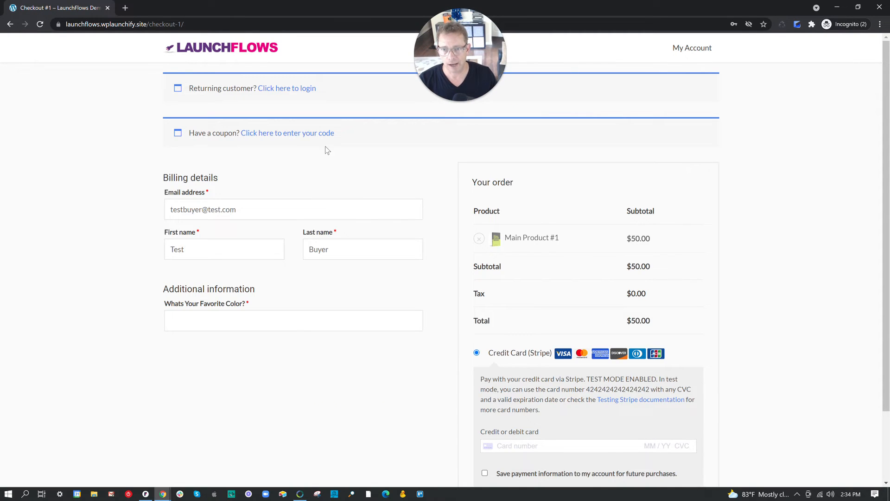
Replace the billing email with another test address and enter Yellow as the favorite color.
{"action": "left_click_drag", "start_coordinate": [238, 210], "coordinate": [164, 199]}
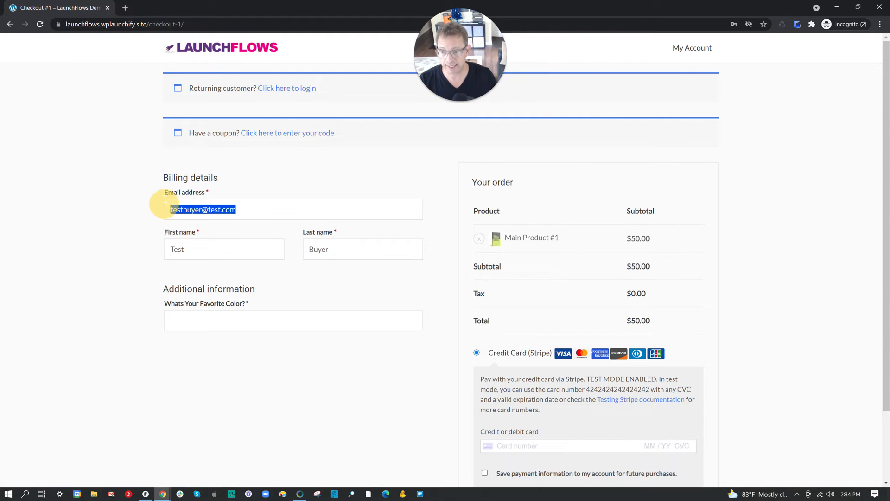
{"action": "type", "text": "blahblah123@"}
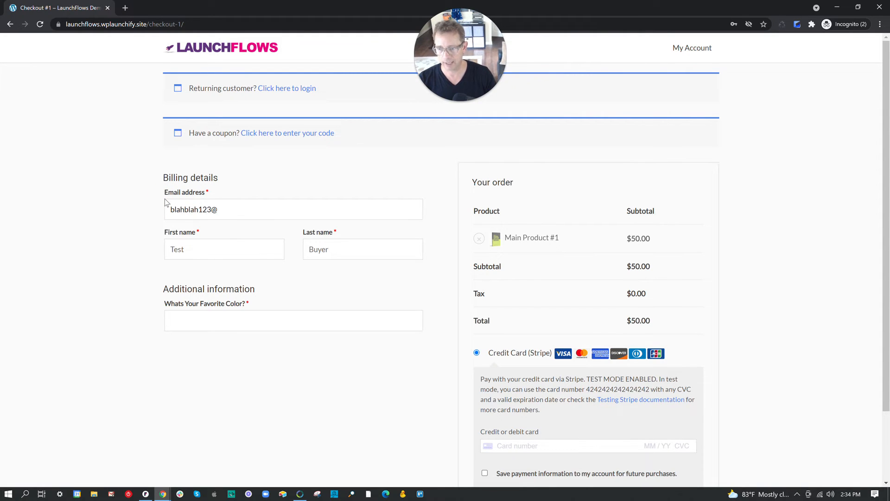
{"action": "type", "text": "testing.com"}
{"action": "key", "text": "Tab"}
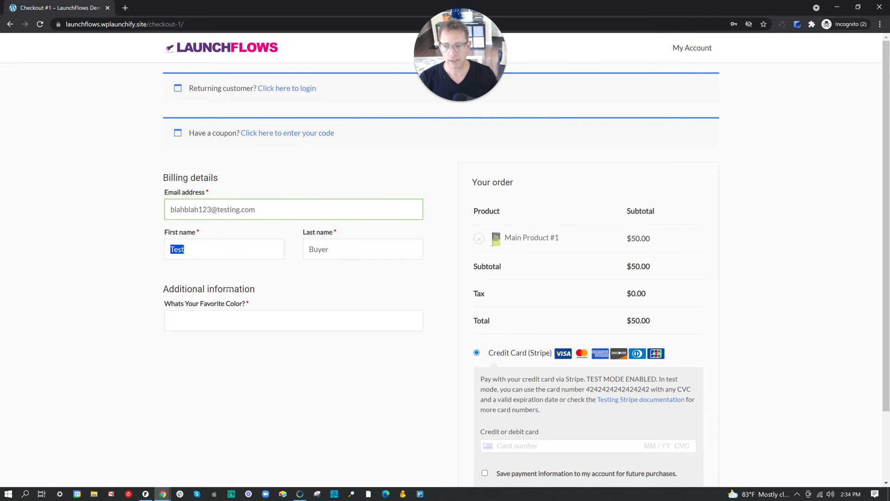
{"action": "left_click", "coordinate": [231, 323]}
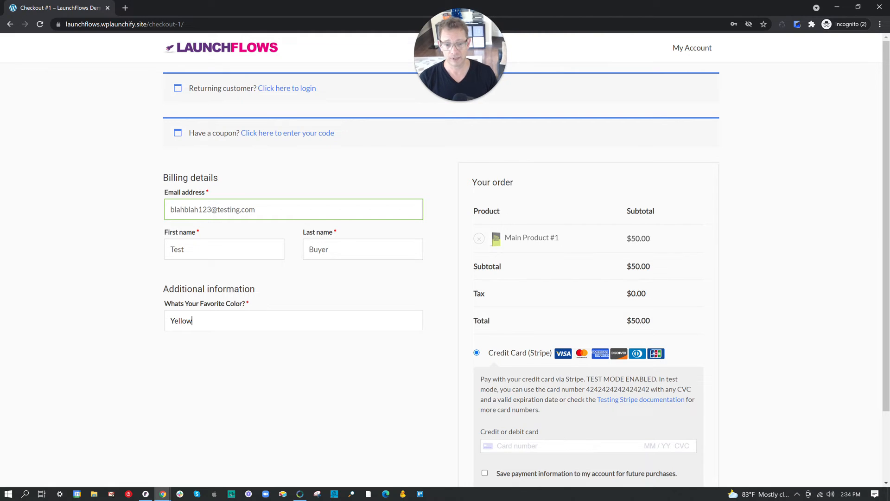
Fill in the Stripe test card's number, expiry date and security code.
{"action": "scroll", "coordinate": [532, 361], "scroll_direction": "down", "scroll_amount": 2}
{"action": "left_click", "coordinate": [531, 367]}
{"action": "type", "text": "4242 424"}
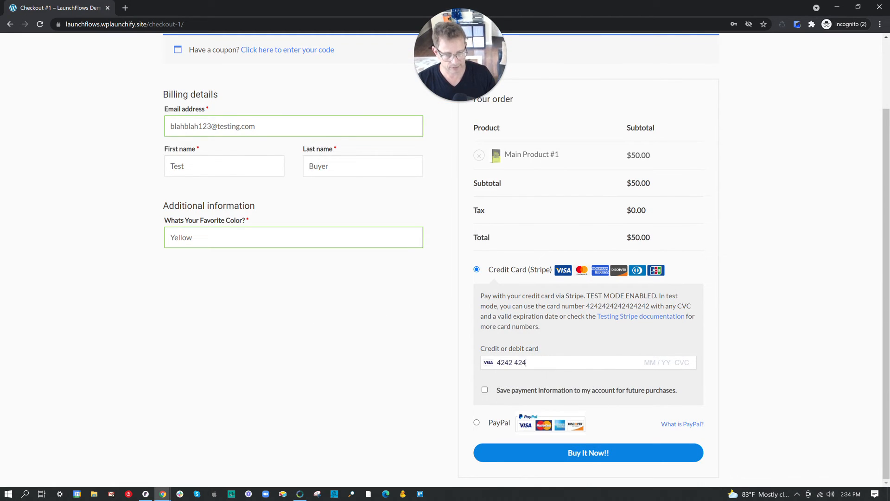
{"action": "type", "text": "2 4242 4242 04 / 22 222"}
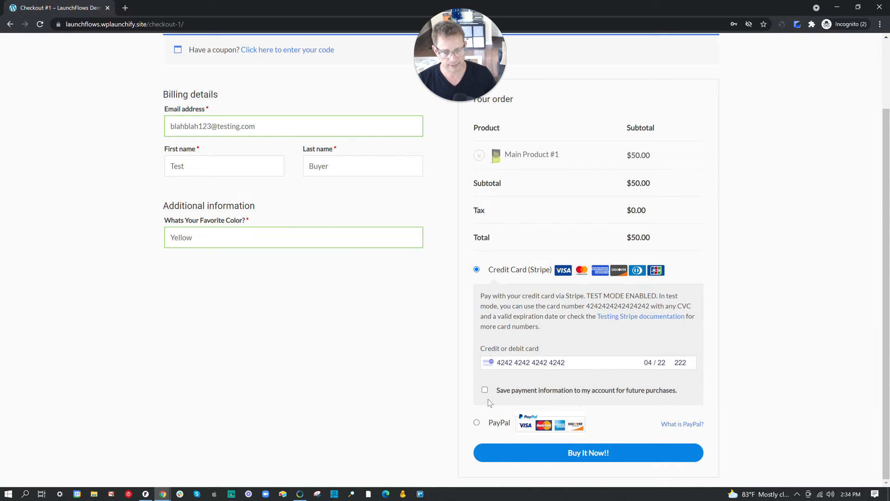
Choose to save the payment information for future purchases and place the Main Product #1 order.
{"action": "left_click", "coordinate": [485, 391]}
{"action": "left_click", "coordinate": [553, 451]}
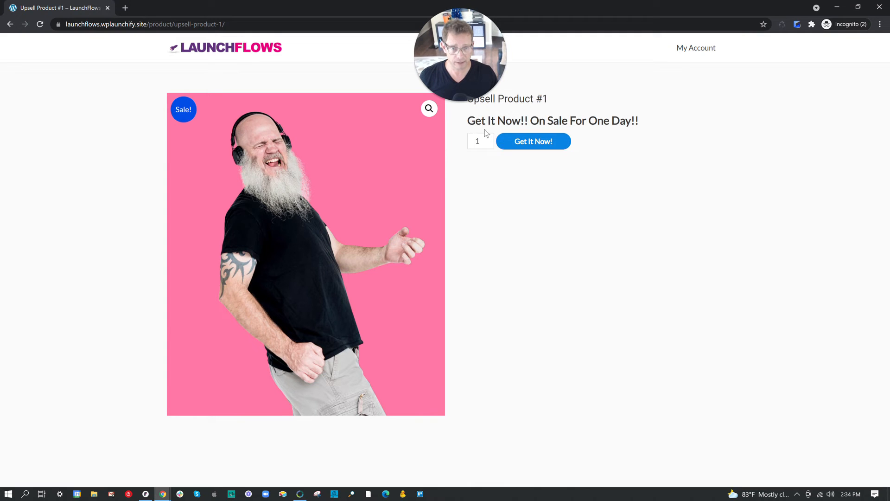
Accept the Upsell Product #1 offer, order it with the saved card and blue as favorite color, and close the incognito window.
{"action": "left_click", "coordinate": [532, 144]}
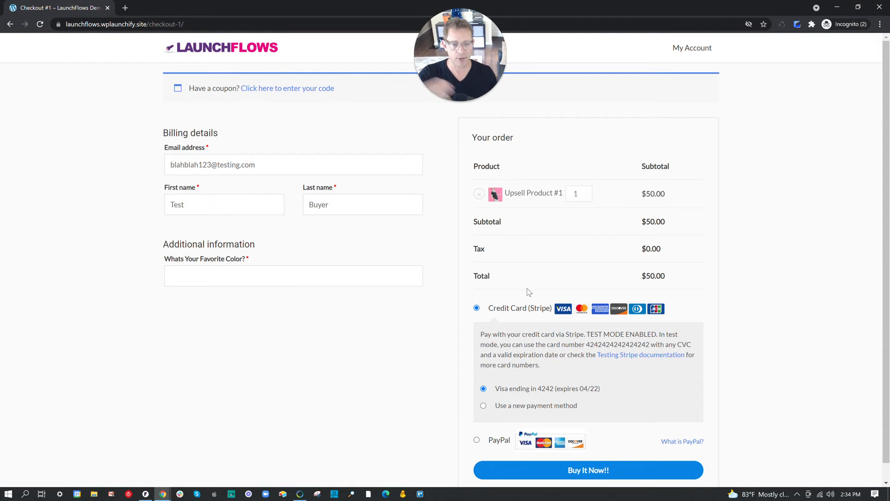
{"action": "scroll", "coordinate": [537, 317], "scroll_direction": "down", "scroll_amount": 1}
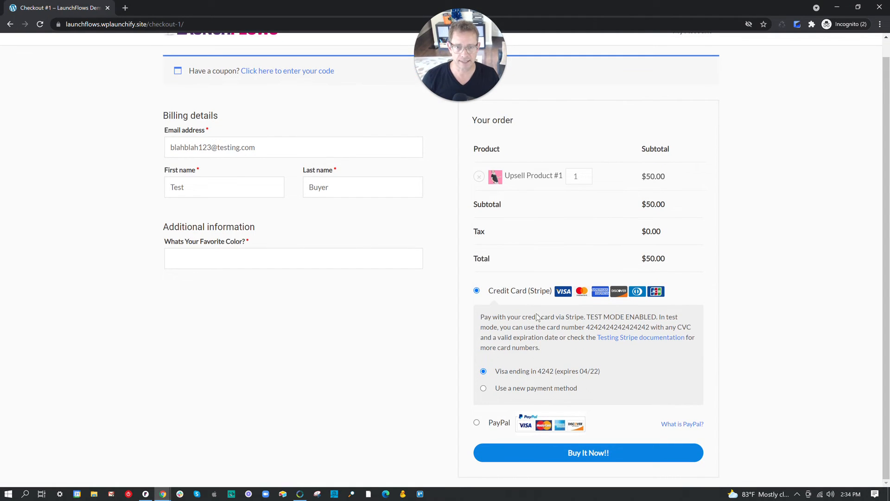
{"action": "left_click", "coordinate": [580, 453]}
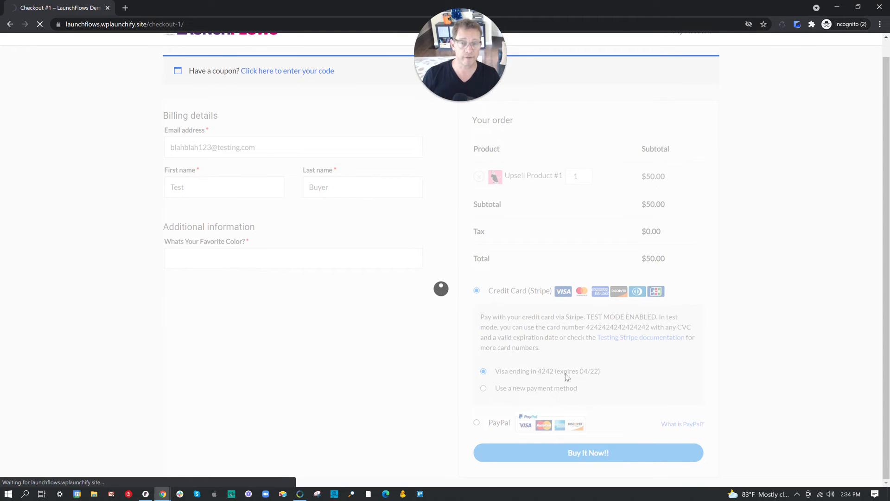
{"action": "left_click", "coordinate": [249, 259]}
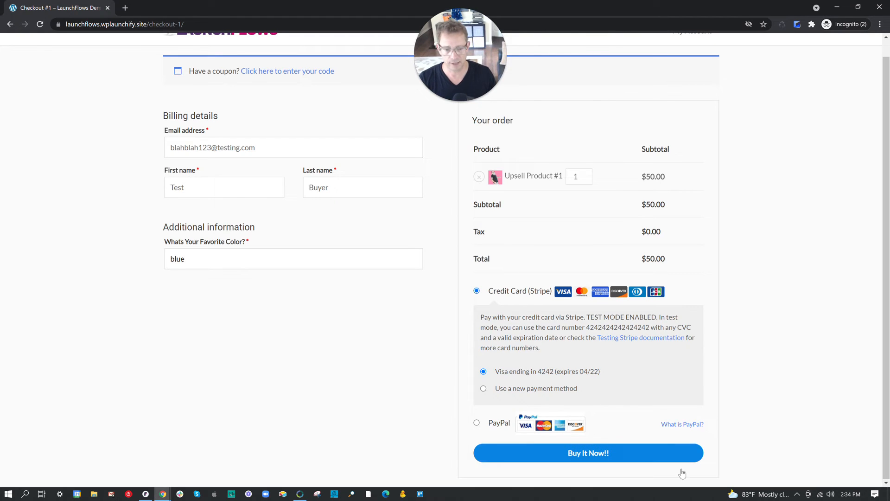
{"action": "left_click", "coordinate": [646, 455]}
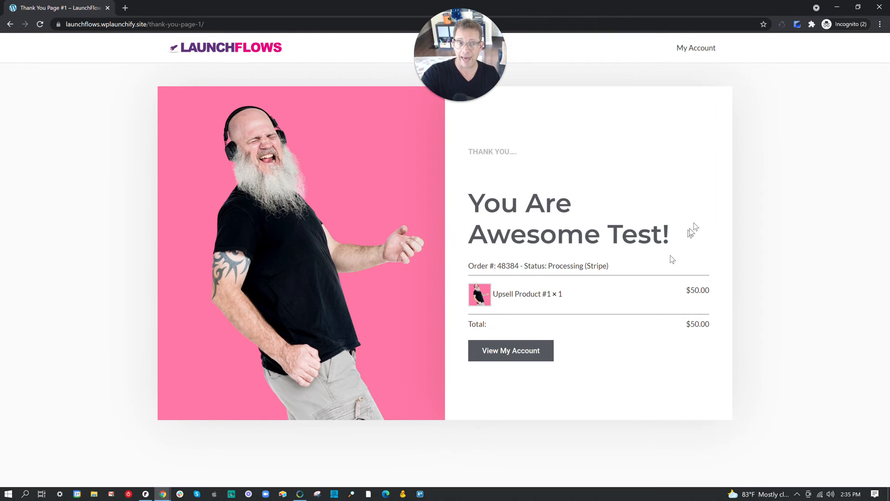
{"action": "left_click", "coordinate": [885, 13]}
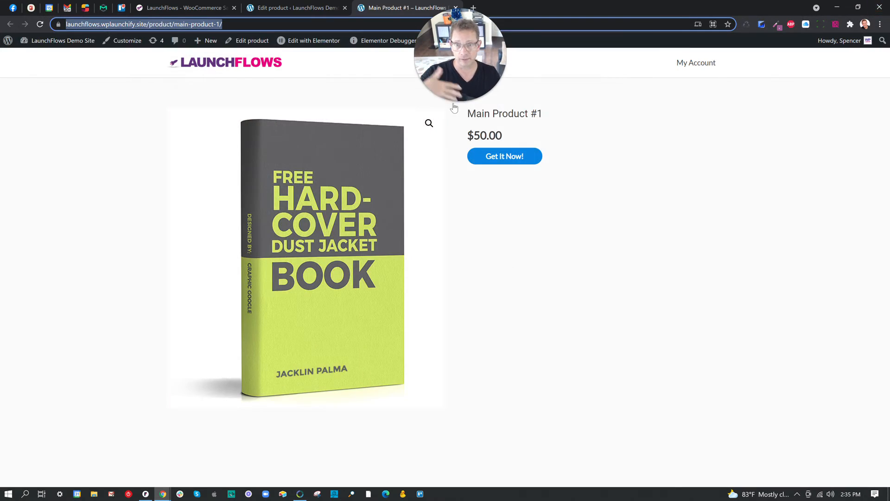
Copy the product ID 48372 from the end of Upsell Product #1's direct checkout link.
{"action": "left_click", "coordinate": [280, 8]}
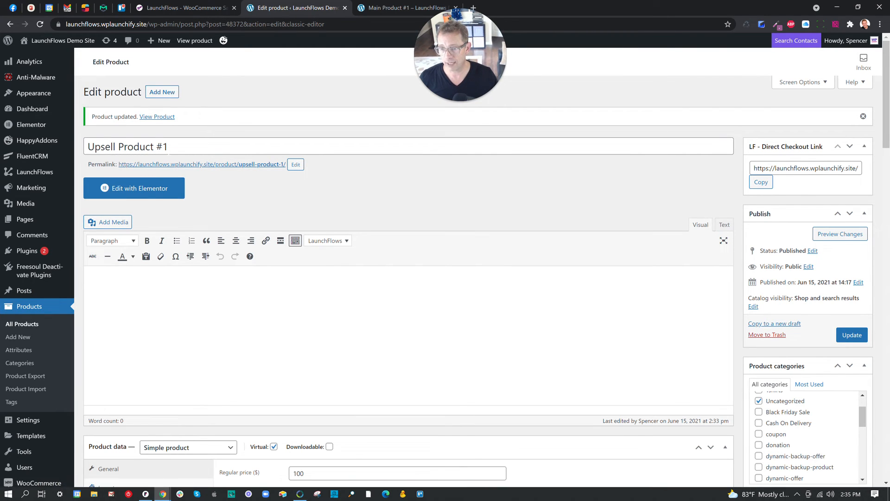
{"action": "left_click_drag", "start_coordinate": [807, 168], "coordinate": [871, 173]}
{"action": "left_click", "coordinate": [836, 169]}
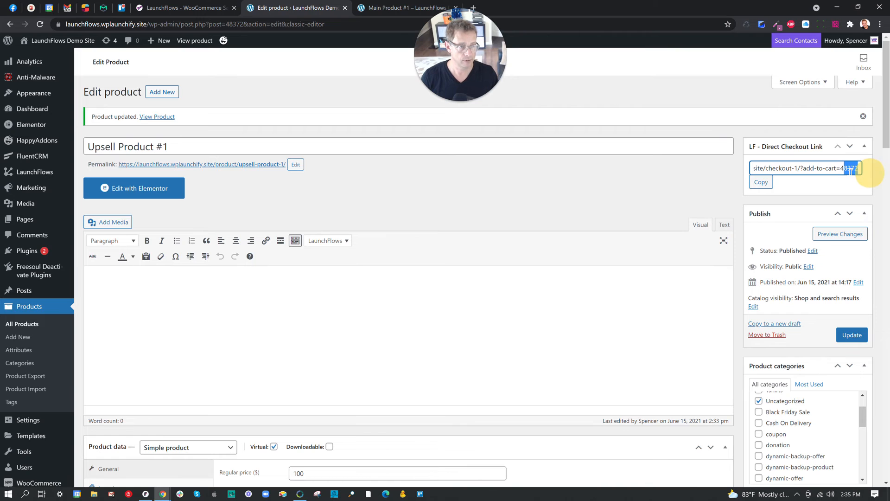
{"action": "left_click_drag", "start_coordinate": [843, 168], "coordinate": [880, 175]}
{"action": "key", "text": "ctrl+c"}
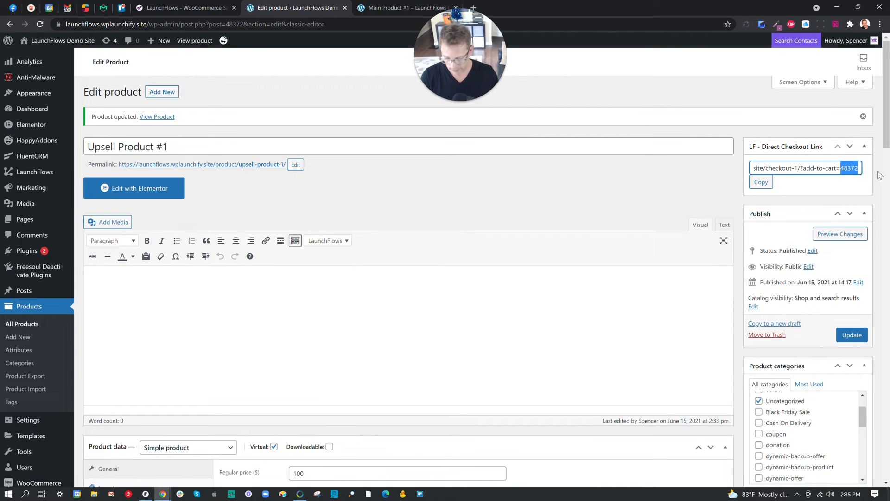
{"action": "left_click", "coordinate": [235, 26]}
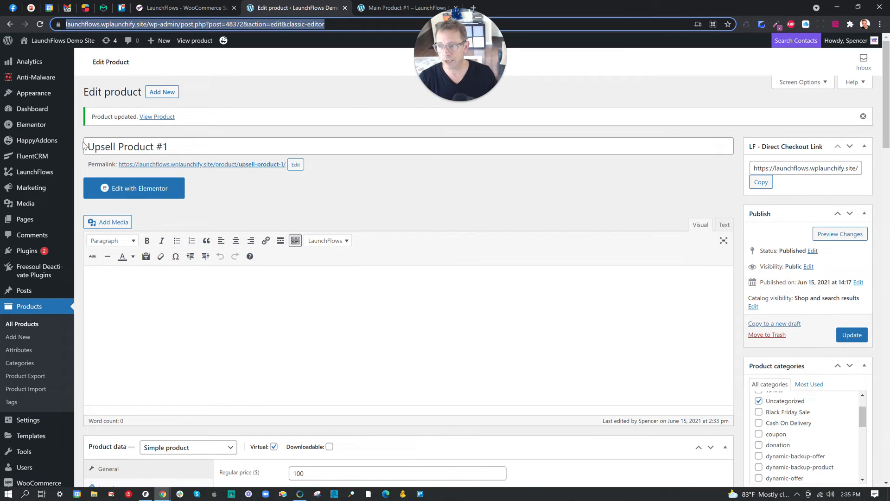
Create a new page titled Upsell Widget #1 and open it for editing in Elementor.
{"action": "mouse_move", "coordinate": [65, 221]}
{"action": "left_click", "coordinate": [89, 234]}
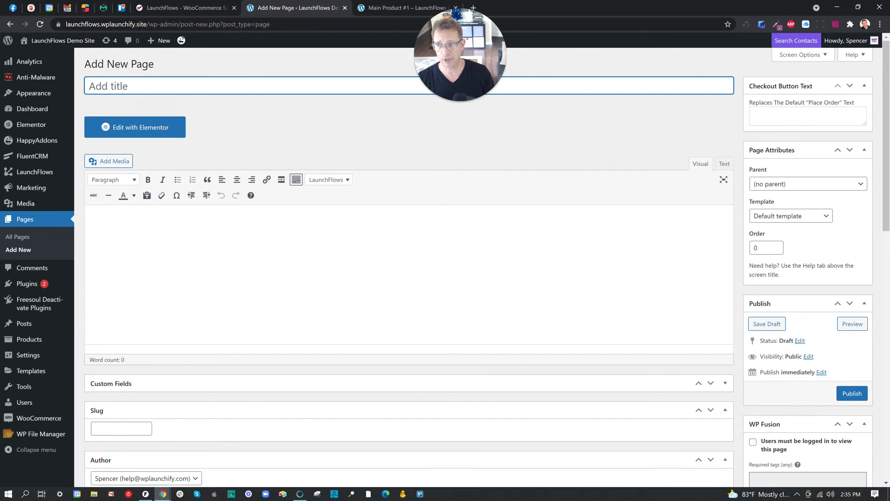
{"action": "type", "text": "Upsell Widget #1"}
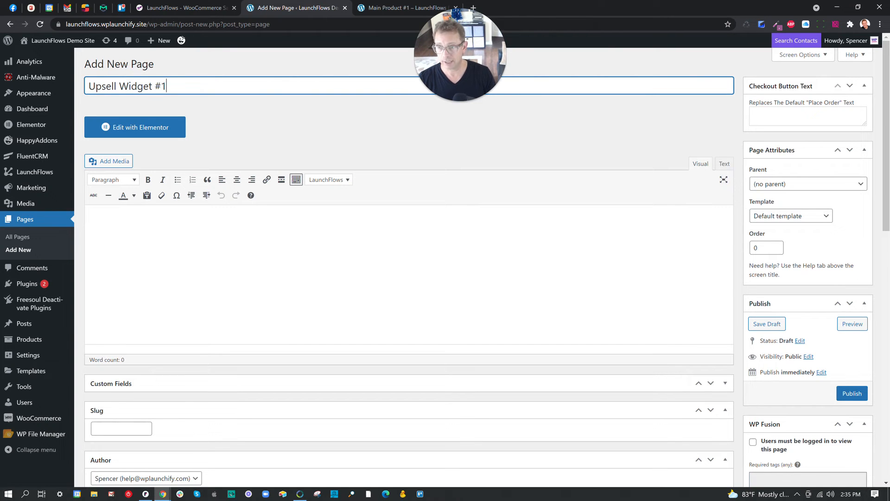
{"action": "left_click", "coordinate": [168, 127]}
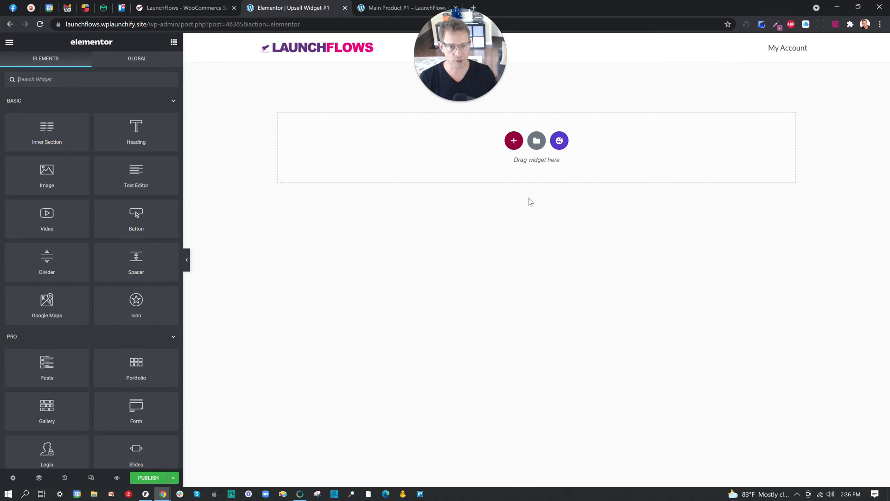
Insert the "Feel the Music" 50% discount block from the HappyAddons template library into the page.
{"action": "left_click", "coordinate": [559, 140]}
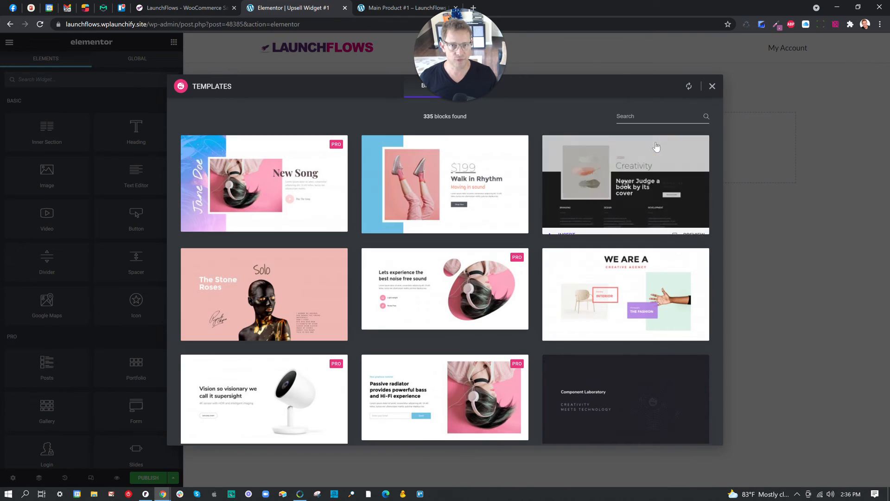
{"action": "scroll", "coordinate": [668, 150], "scroll_direction": "down", "scroll_amount": 20}
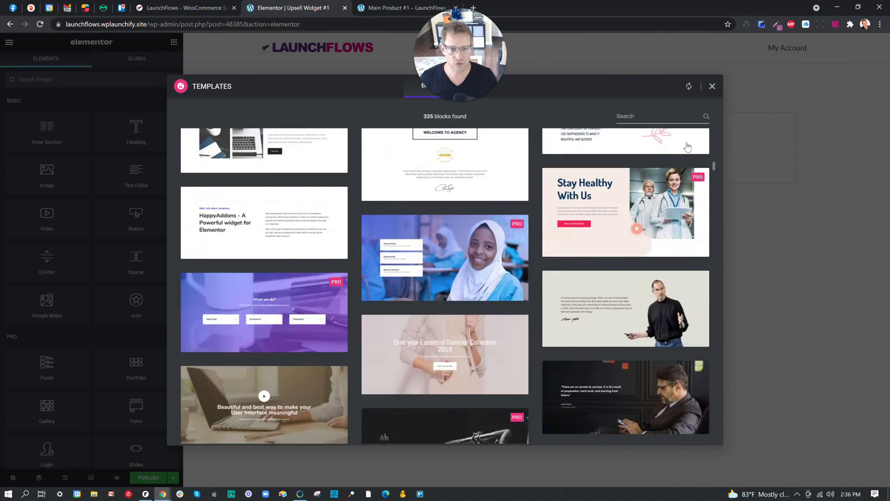
{"action": "scroll", "coordinate": [689, 147], "scroll_direction": "down", "scroll_amount": 20}
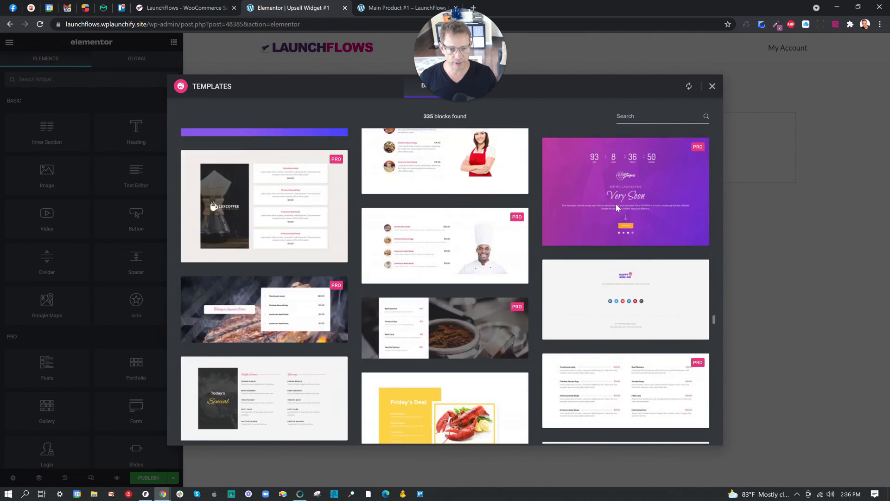
{"action": "scroll", "coordinate": [603, 220], "scroll_direction": "up", "scroll_amount": 15}
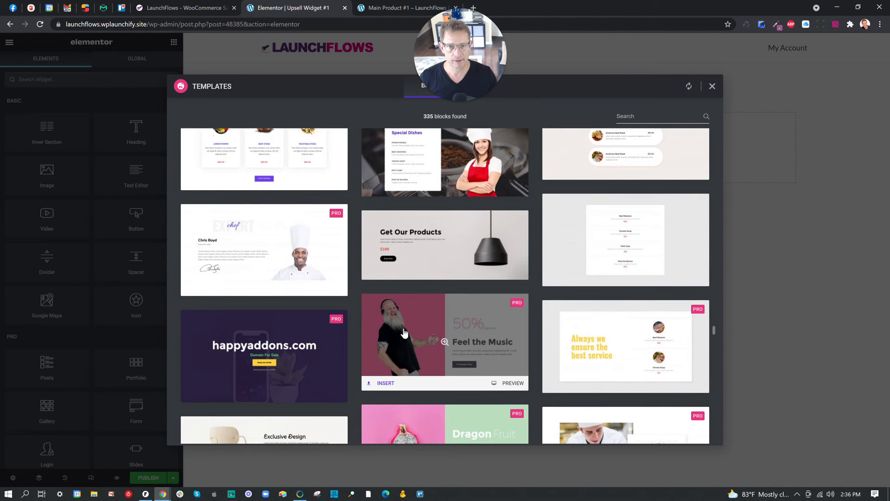
{"action": "left_click", "coordinate": [377, 384]}
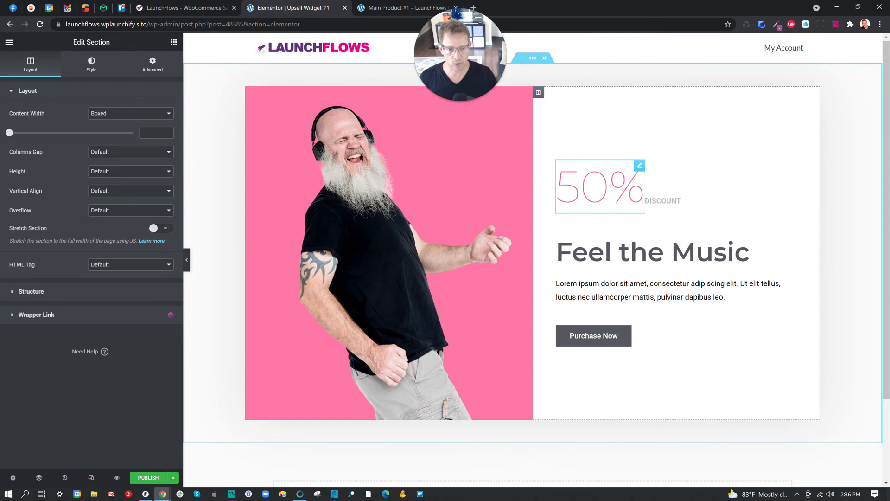
Delete the 50% heading and the DISCOUNT text above the "Feel the Music" heading.
{"action": "right_click", "coordinate": [637, 171]}
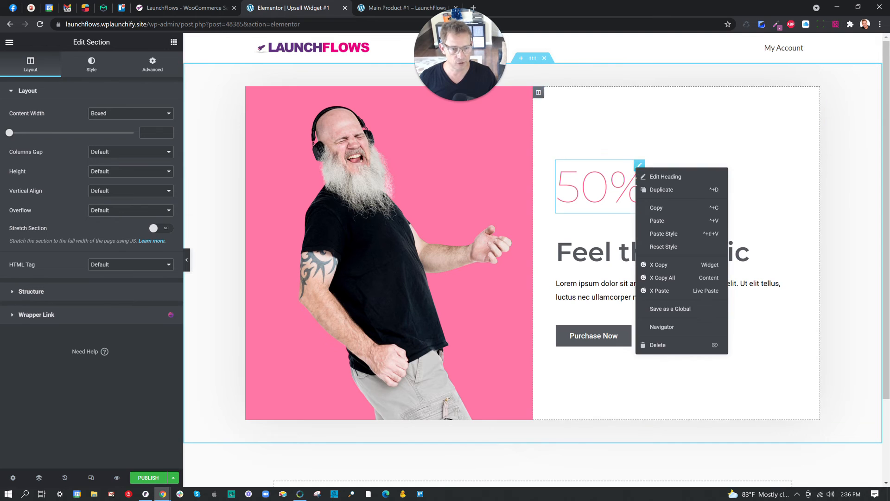
{"action": "left_click", "coordinate": [670, 343]}
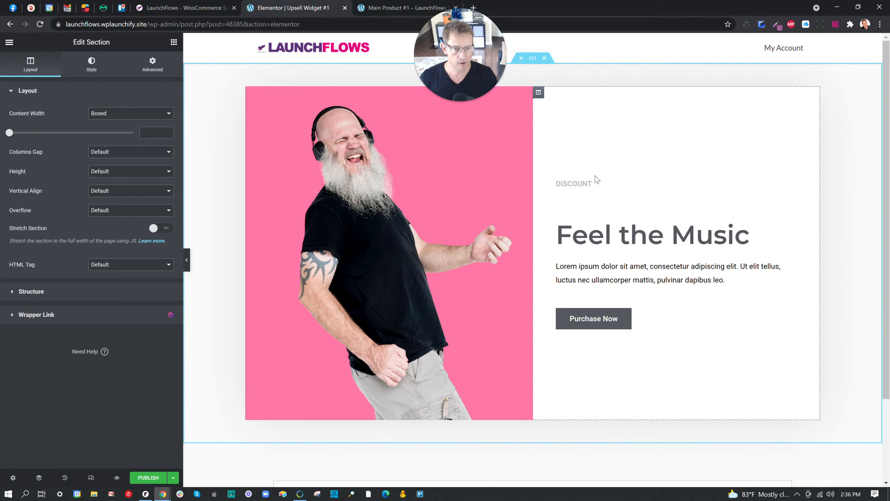
{"action": "right_click", "coordinate": [583, 186]}
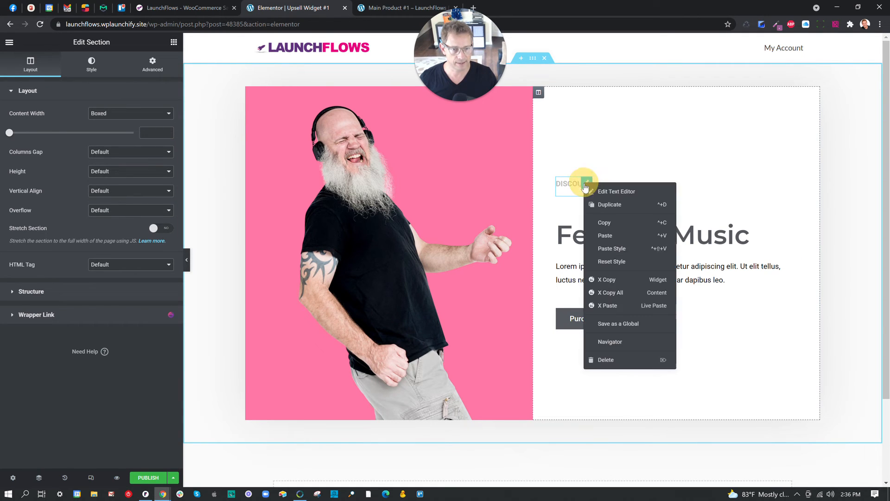
{"action": "left_click", "coordinate": [619, 361]}
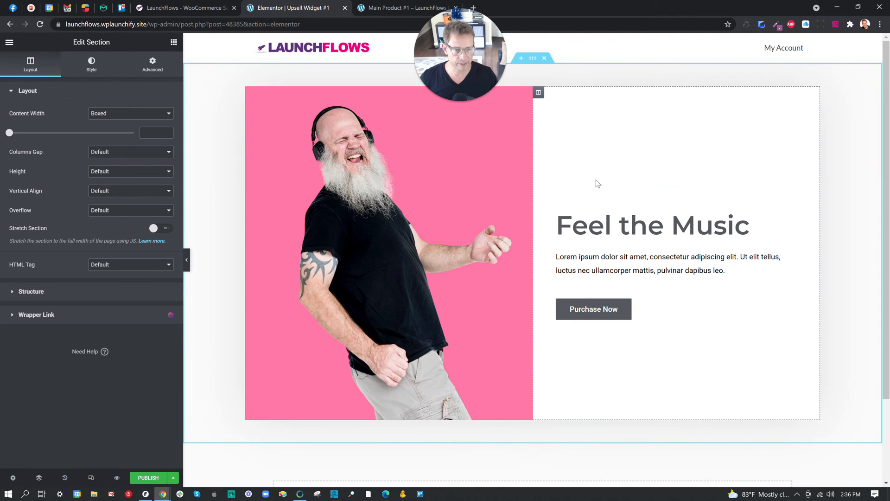
Add a LaunchFlows Upsell widget above the "Feel the Music" heading and set its Accept Product ID to 48372.
{"action": "left_click", "coordinate": [173, 42]}
{"action": "type", "text": "launch"}
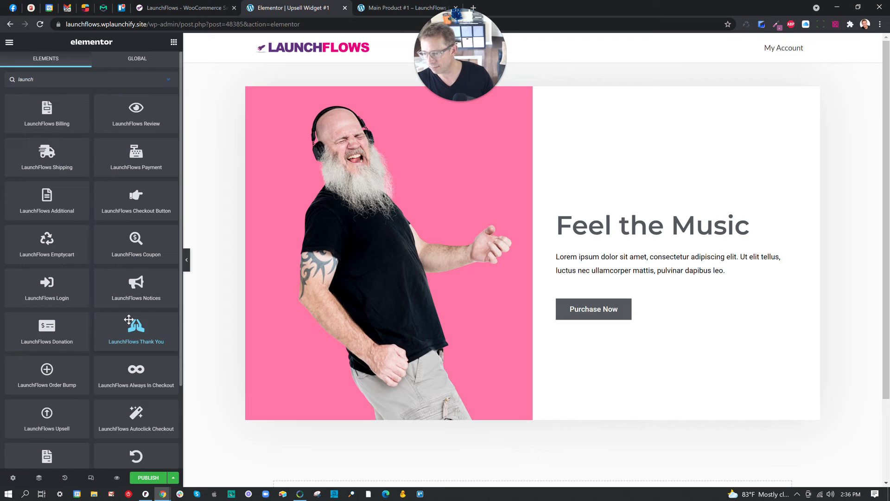
{"action": "left_click_drag", "start_coordinate": [47, 415], "coordinate": [696, 204]}
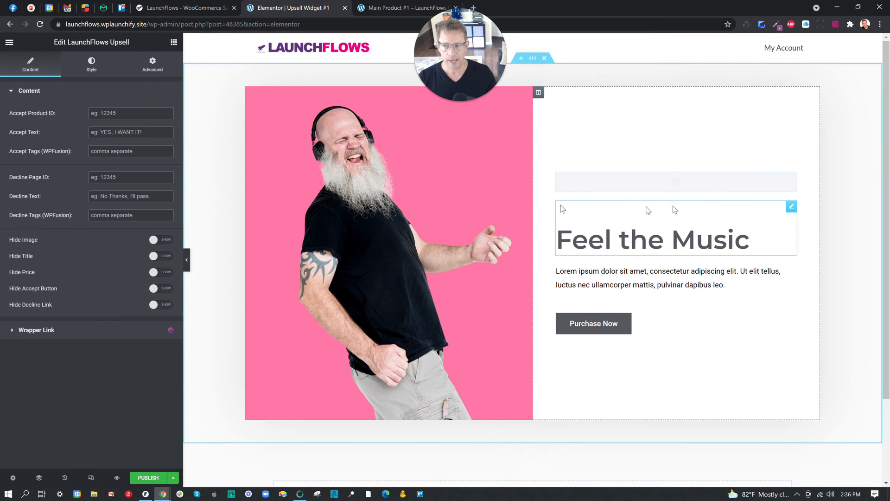
{"action": "left_click", "coordinate": [113, 112]}
{"action": "key", "text": "ctrl+v"}
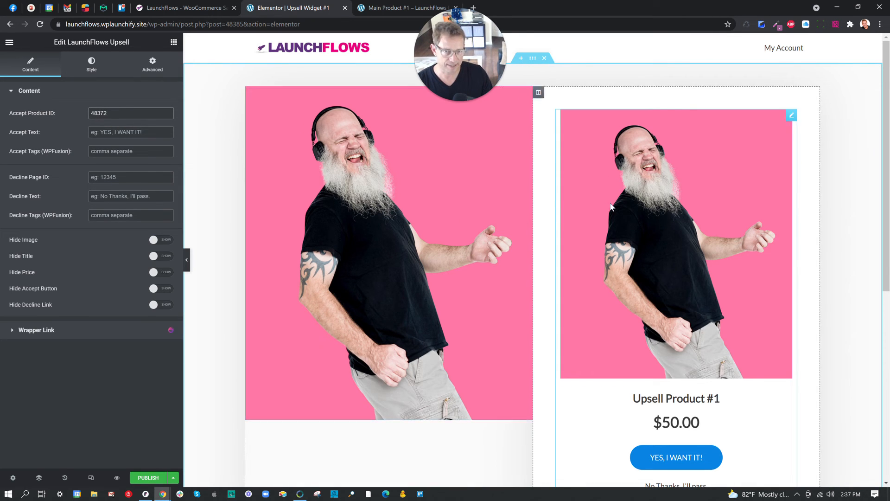
Hide the upsell widget's image and title, and move the widget between the description text and the Purchase Now button.
{"action": "left_click", "coordinate": [161, 241]}
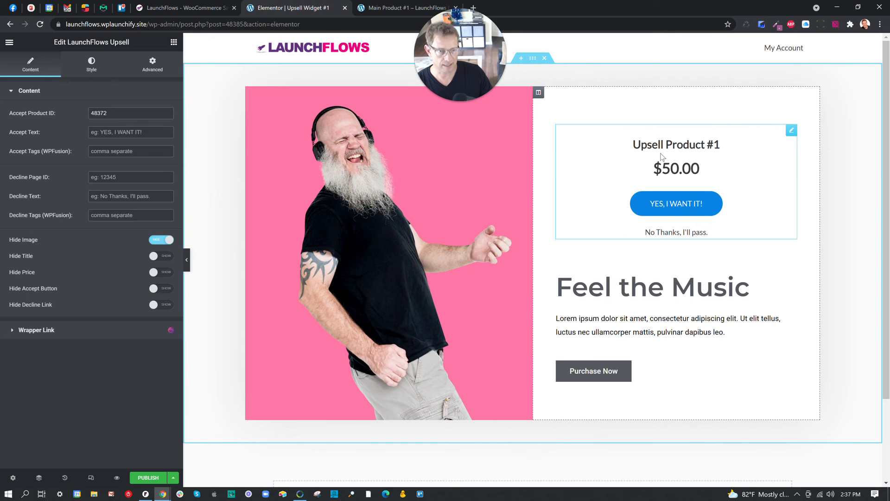
{"action": "left_click", "coordinate": [167, 256]}
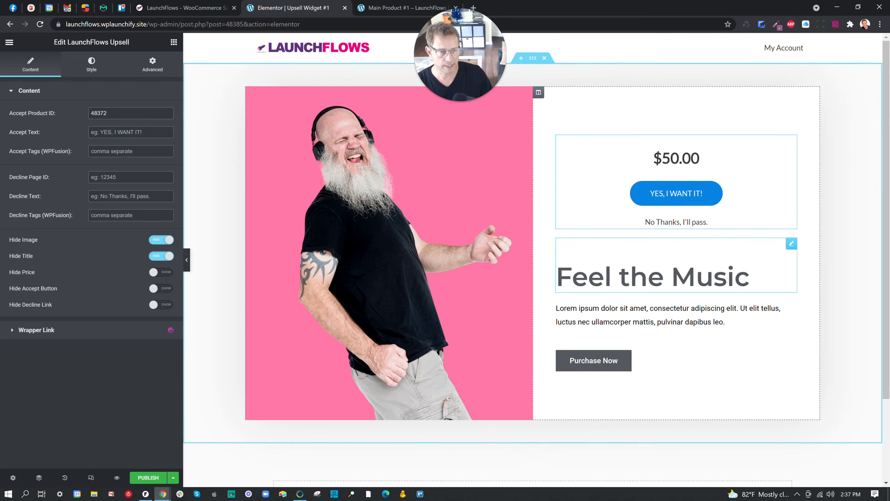
{"action": "left_click_drag", "start_coordinate": [789, 145], "coordinate": [746, 276]}
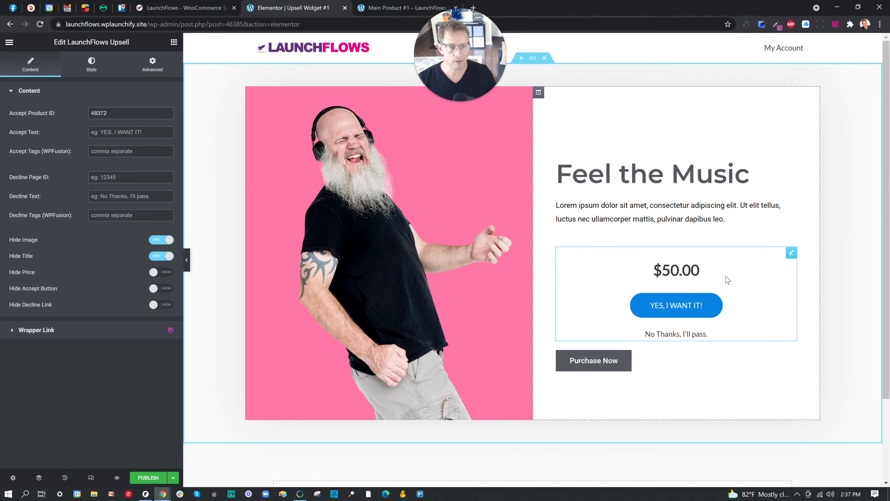
{"action": "left_click_drag", "start_coordinate": [19, 130], "coordinate": [38, 144]}
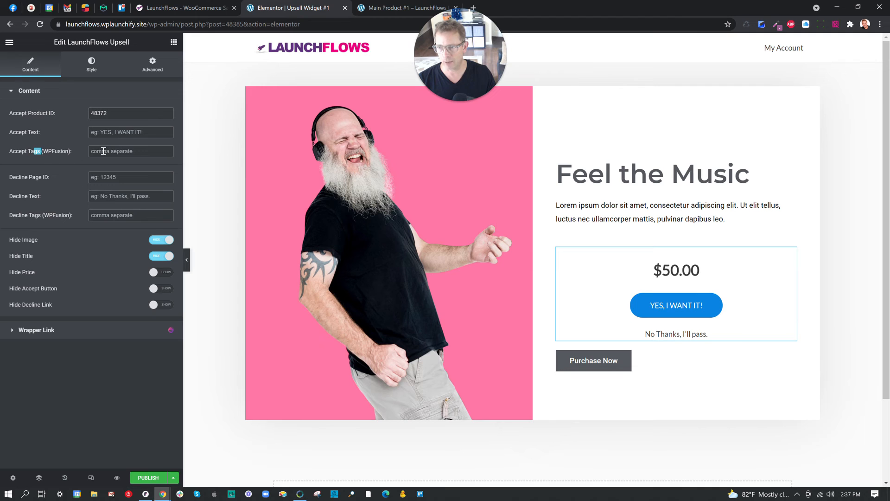
{"action": "left_click", "coordinate": [12, 178]}
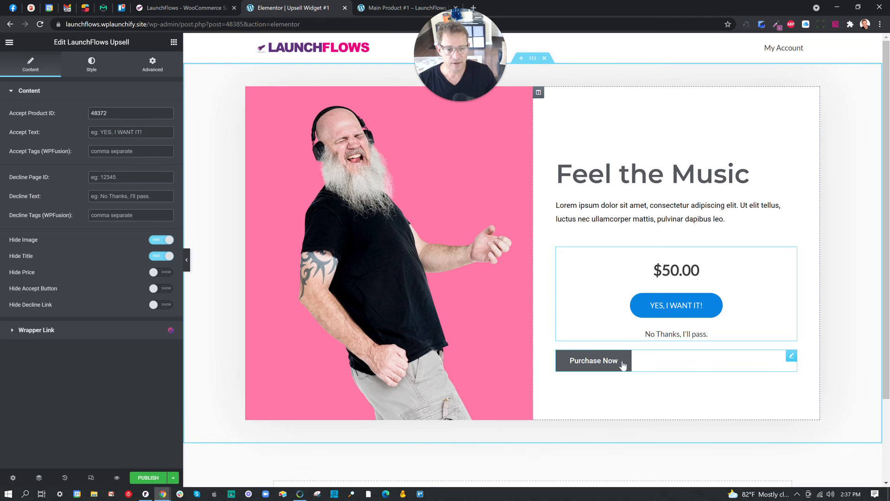
Delete the template's Purchase Now button, view the upsell widget's style options, and publish the page.
{"action": "right_click", "coordinate": [788, 360]}
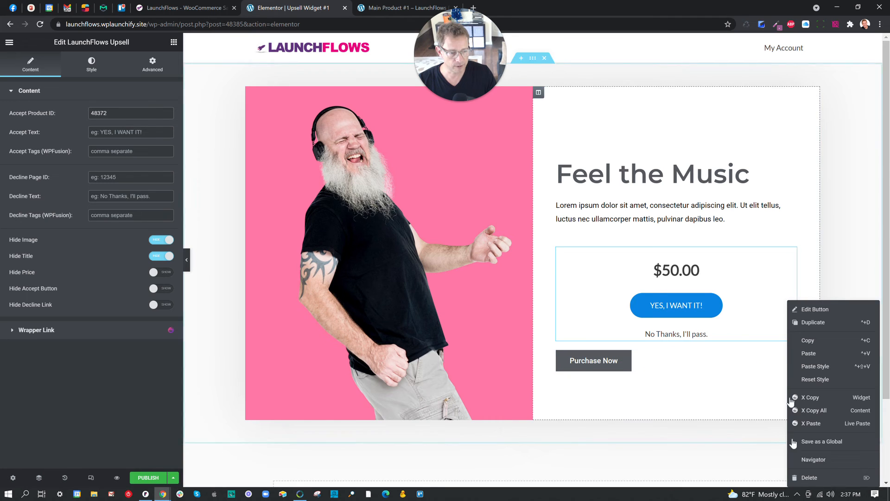
{"action": "left_click", "coordinate": [797, 478]}
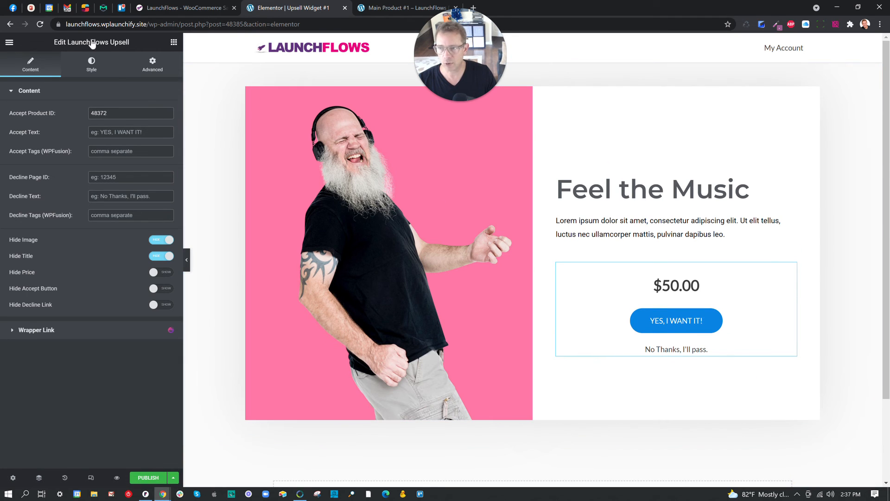
{"action": "left_click", "coordinate": [90, 62]}
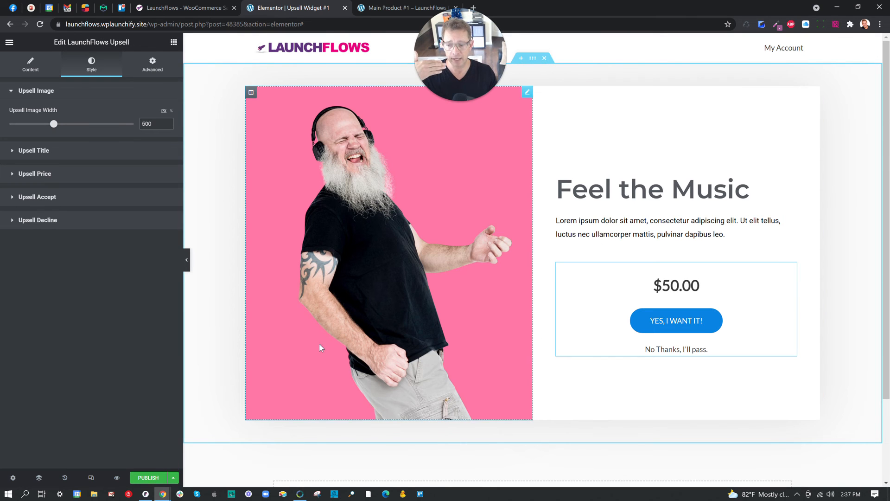
{"action": "left_click", "coordinate": [149, 477]}
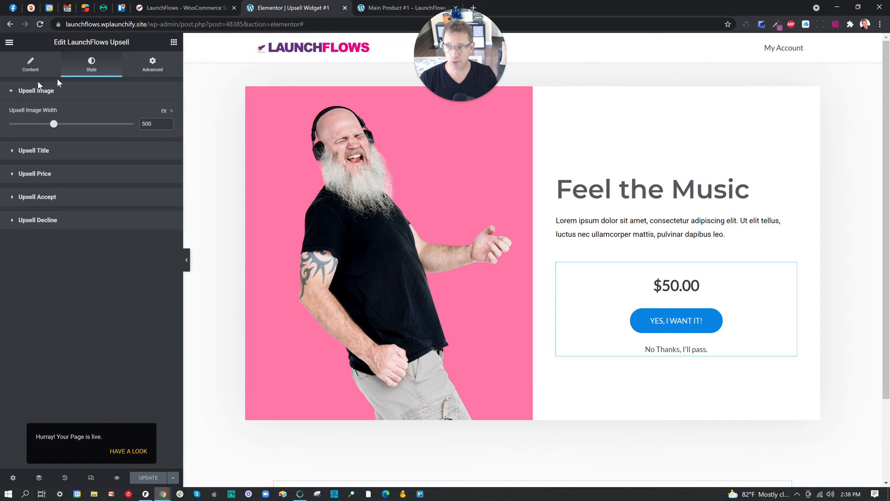
Exit the Elementor editor to the dashboard and open the LaunchFlows settings of the product Main Product #1.
{"action": "left_click", "coordinate": [9, 44]}
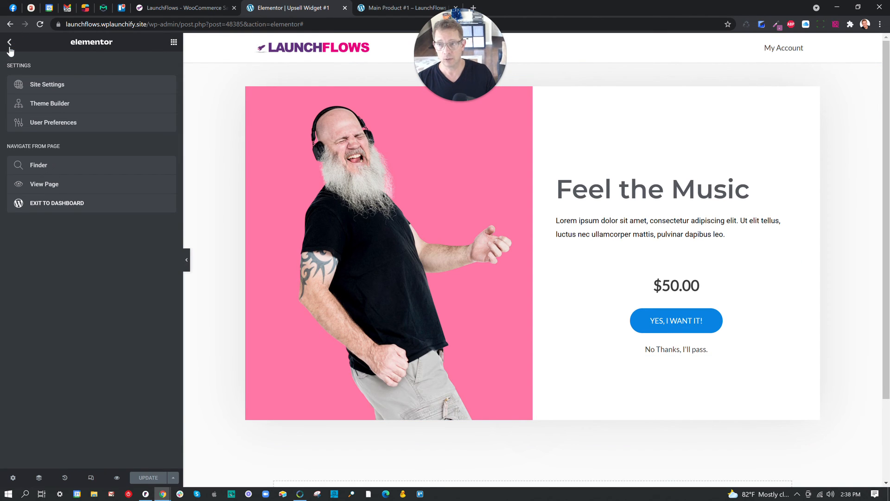
{"action": "left_click", "coordinate": [64, 202]}
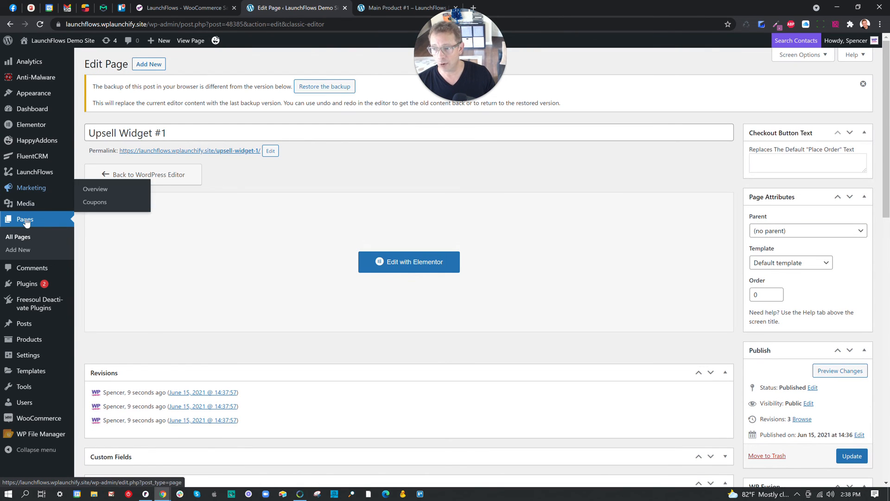
{"action": "mouse_move", "coordinate": [35, 340]}
{"action": "left_click", "coordinate": [83, 344]}
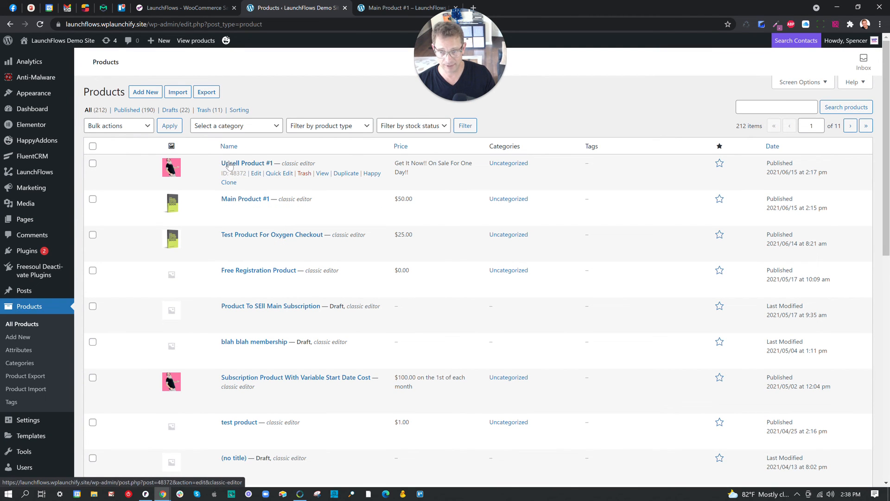
{"action": "left_click", "coordinate": [255, 210]}
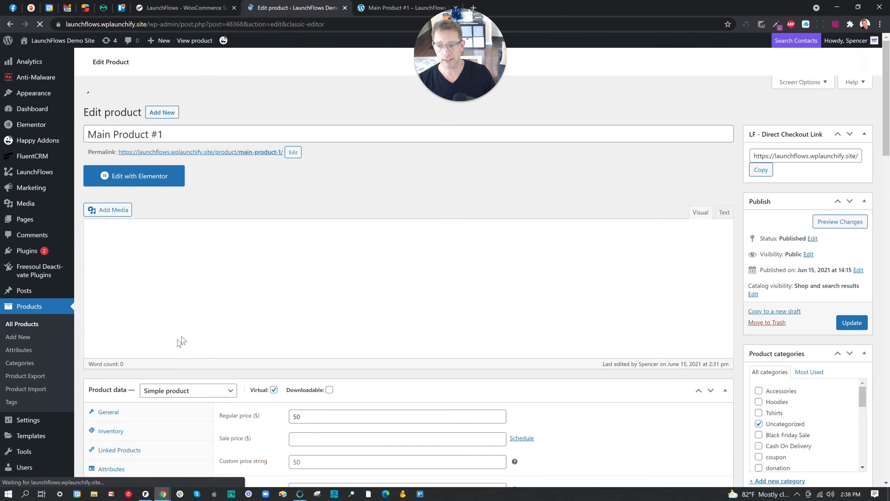
{"action": "scroll", "coordinate": [177, 338], "scroll_direction": "down", "scroll_amount": 3}
{"action": "left_click", "coordinate": [122, 392]}
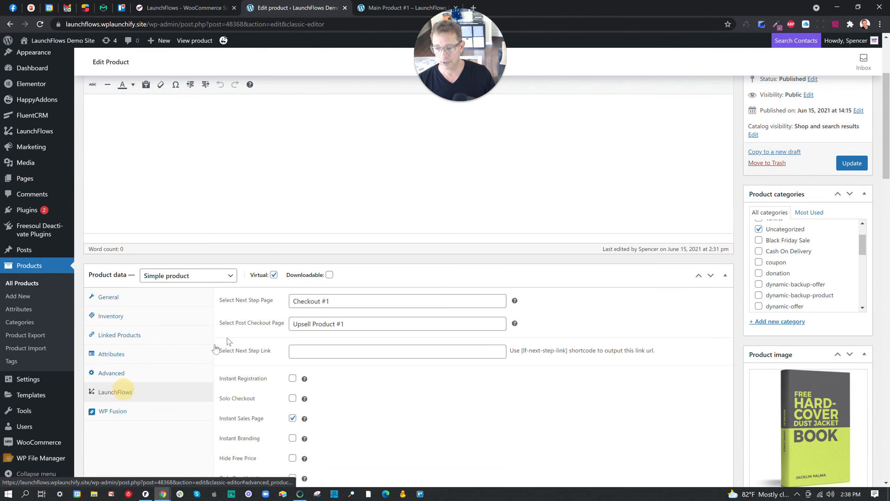
Set Main Product #1's post checkout page to Upsell Widget #1 and update the product.
{"action": "left_click_drag", "start_coordinate": [221, 327], "coordinate": [287, 328]}
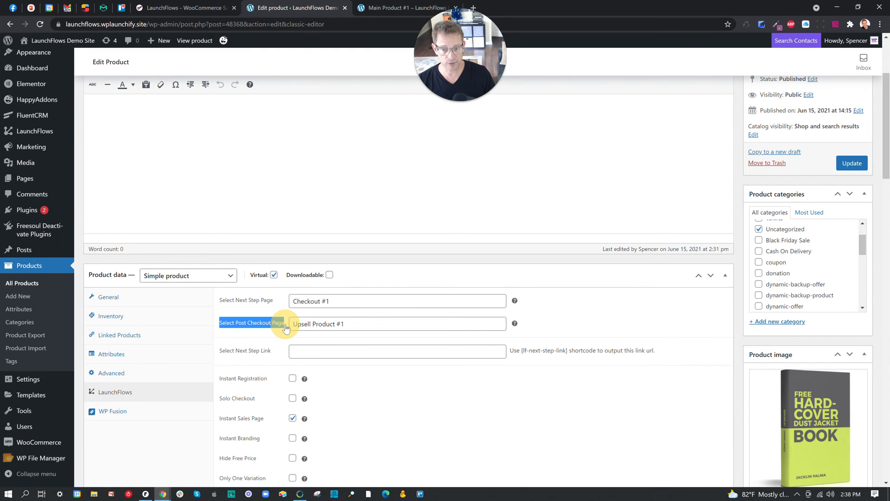
{"action": "left_click_drag", "start_coordinate": [357, 324], "coordinate": [286, 326]}
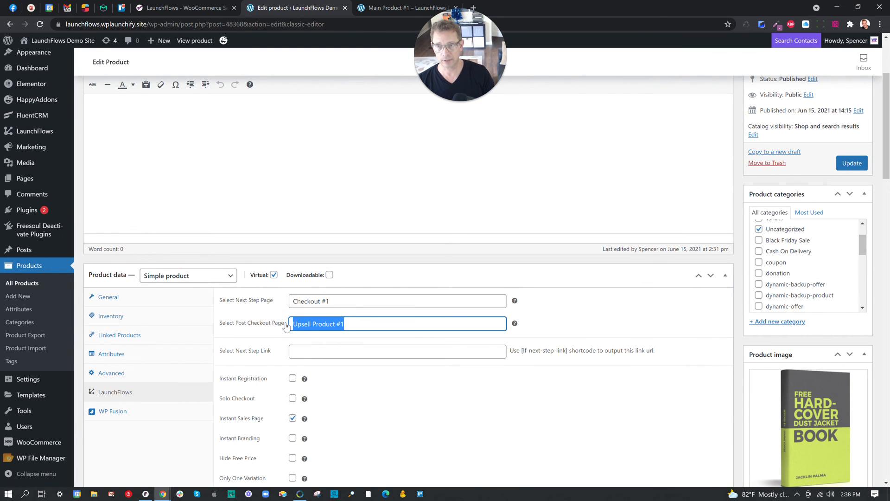
{"action": "key", "text": "BackSpace"}
{"action": "type", "text": "Upsell"}
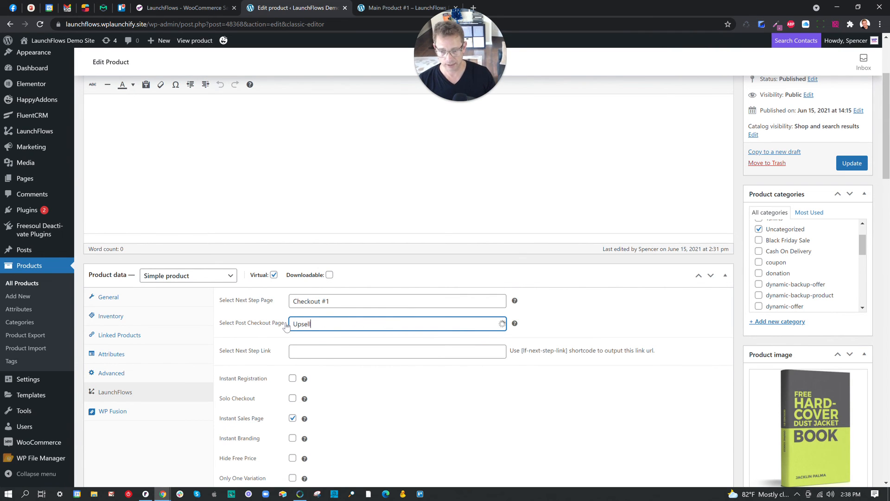
{"action": "left_click", "coordinate": [316, 340]}
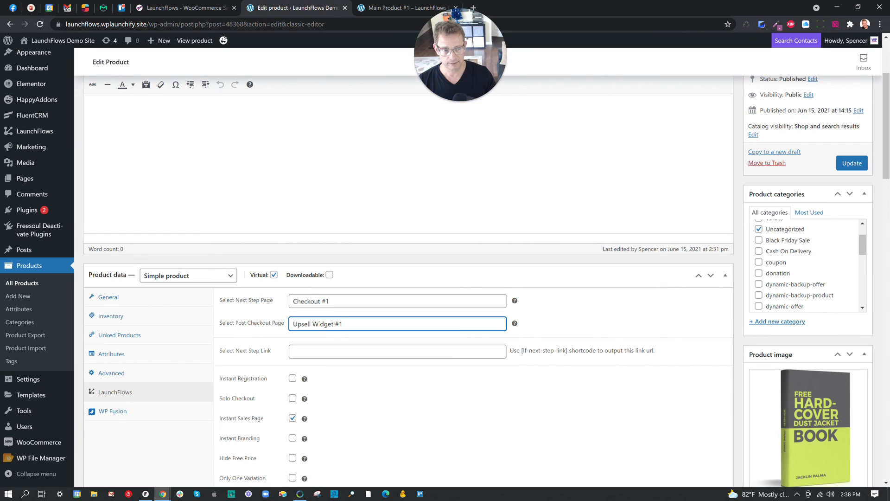
{"action": "left_click", "coordinate": [851, 164]}
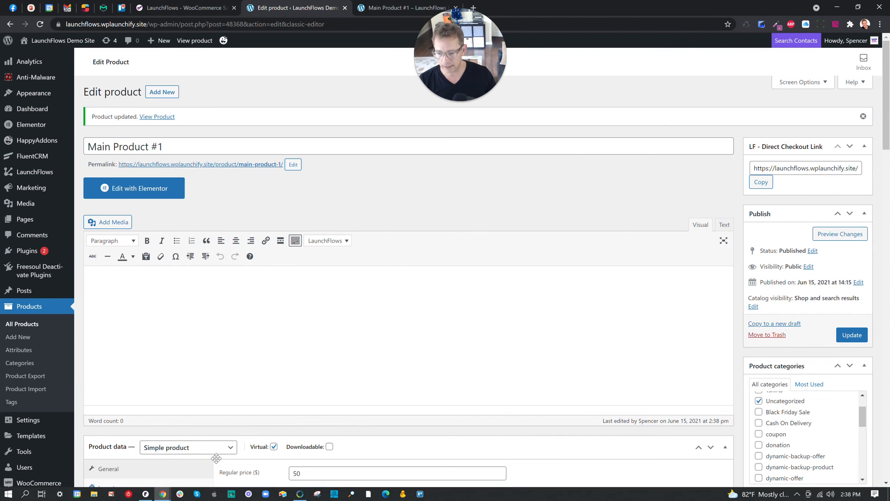
Open Main Product #1's permalink in an incognito window and proceed to its checkout.
{"action": "left_click", "coordinate": [168, 492]}
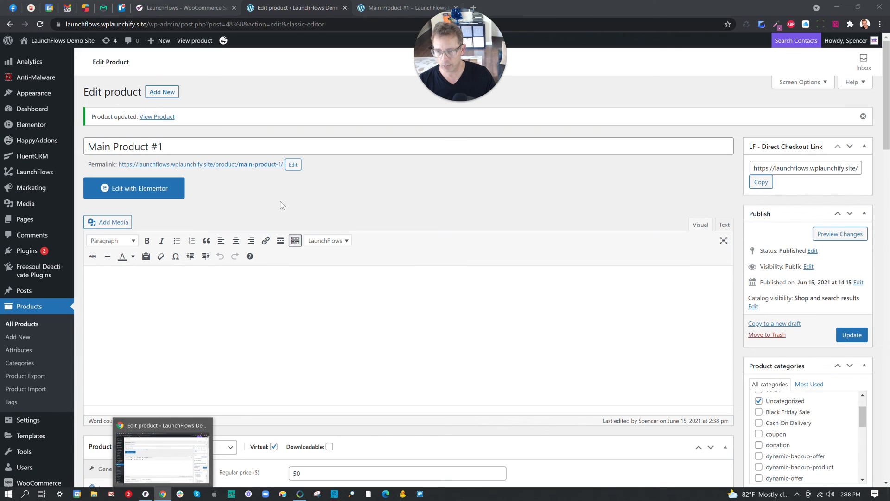
{"action": "right_click", "coordinate": [247, 165]}
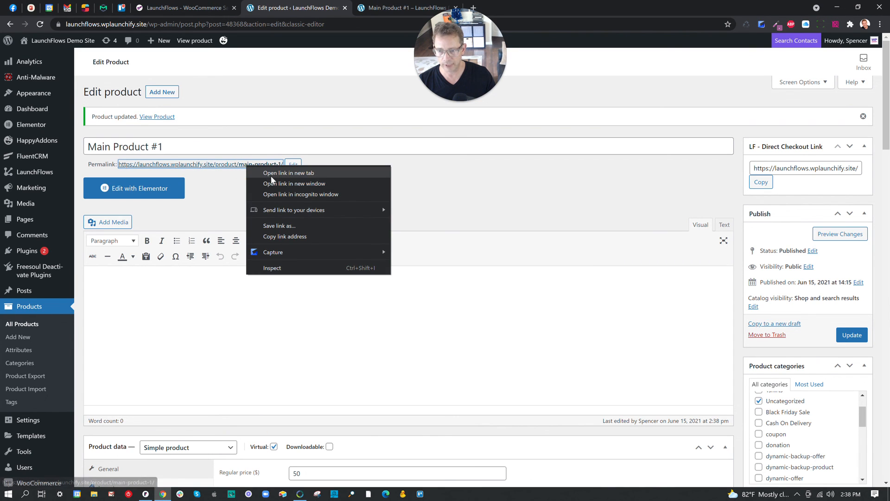
{"action": "left_click", "coordinate": [276, 194]}
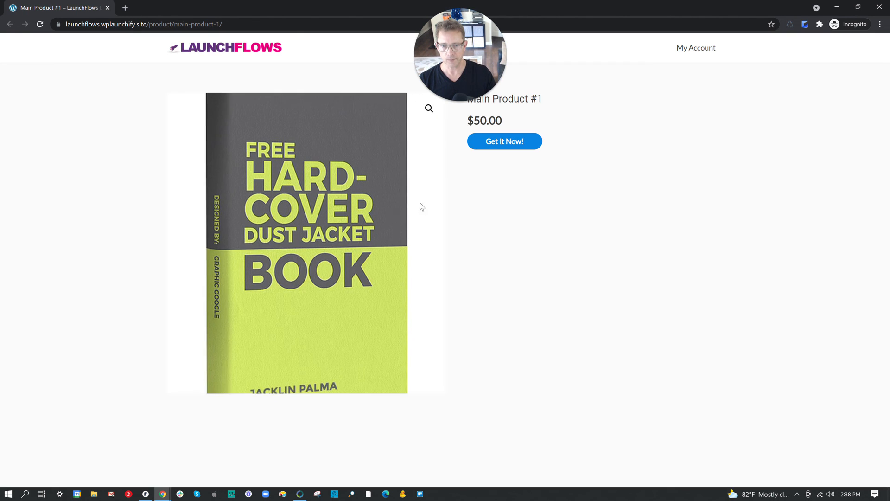
{"action": "left_click", "coordinate": [490, 143]}
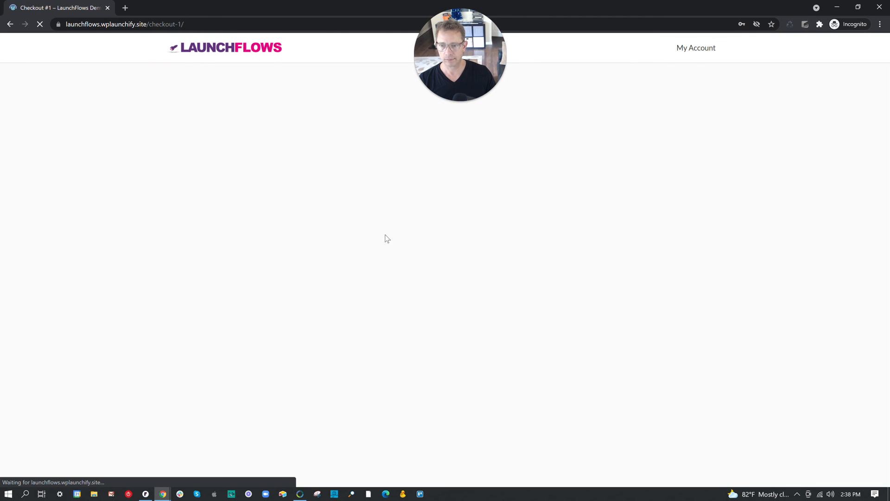
Fill in the checkout's email address, first name and last name, and enter "asdfasdf" as the favorite color.
{"action": "left_click", "coordinate": [272, 209]}
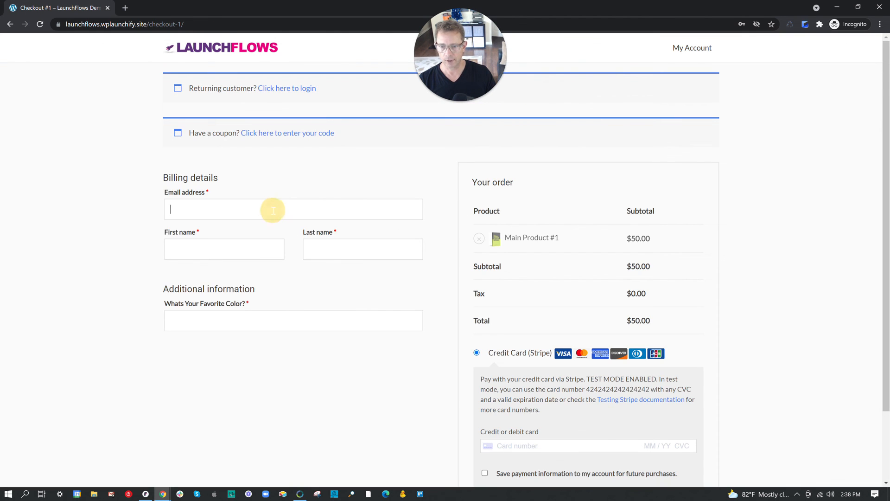
{"action": "type", "text": "bobbobobobo"}
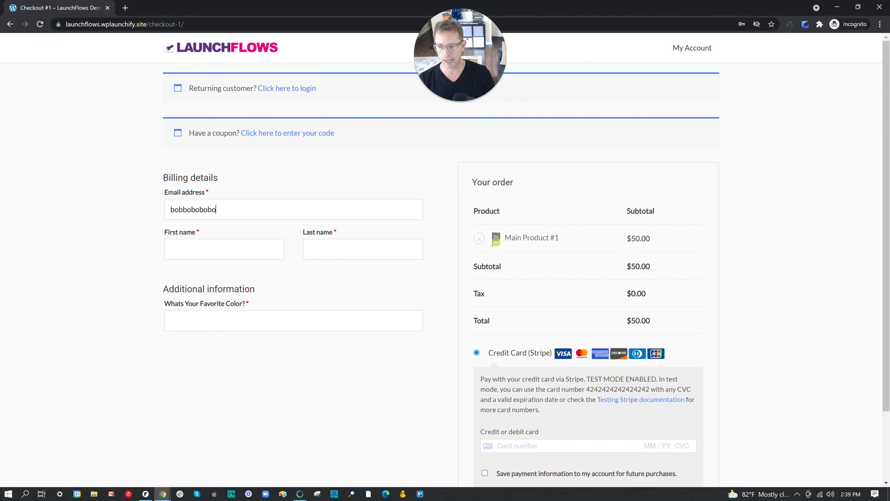
{"action": "type", "text": "@asfasdfs.com"}
{"action": "key", "text": "Tab"}
{"action": "type", "text": "asdfasdf"}
{"action": "key", "text": "Tab"}
{"action": "type", "text": "asdfasdf"}
{"action": "key", "text": "Tab"}
{"action": "type", "text": "asdfasdf"}
Enter the Stripe test card's number, expiry date and CVC, place the order, and accept the $50.00 upsell offer.
{"action": "scroll", "coordinate": [477, 304], "scroll_direction": "down", "scroll_amount": 2}
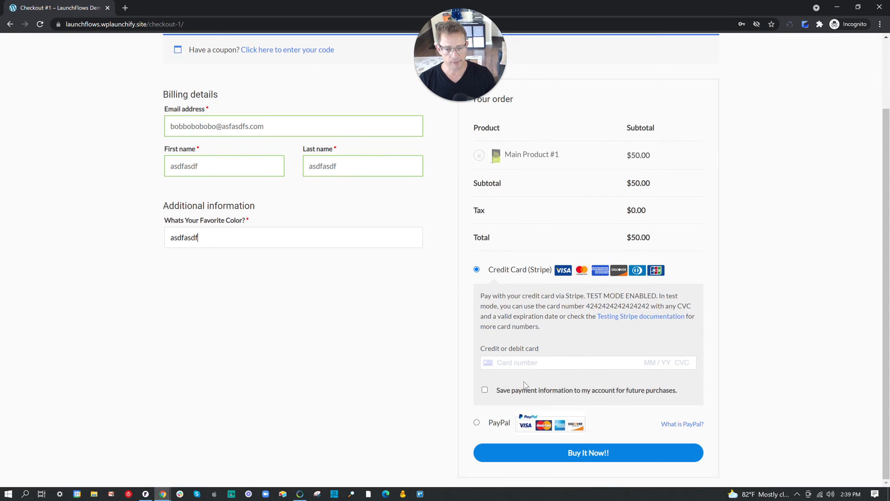
{"action": "left_click", "coordinate": [519, 364]}
{"action": "type", "text": "4242 4242 4242 424"}
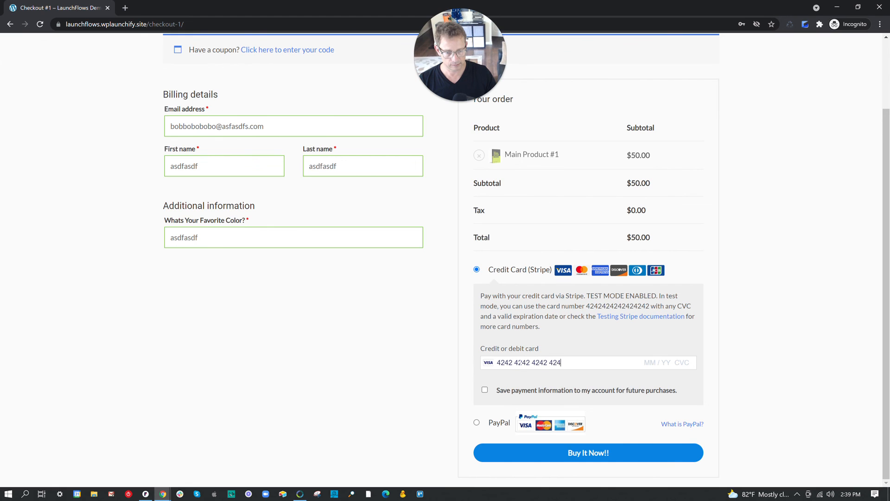
{"action": "type", "text": "2 04 / 24 242"}
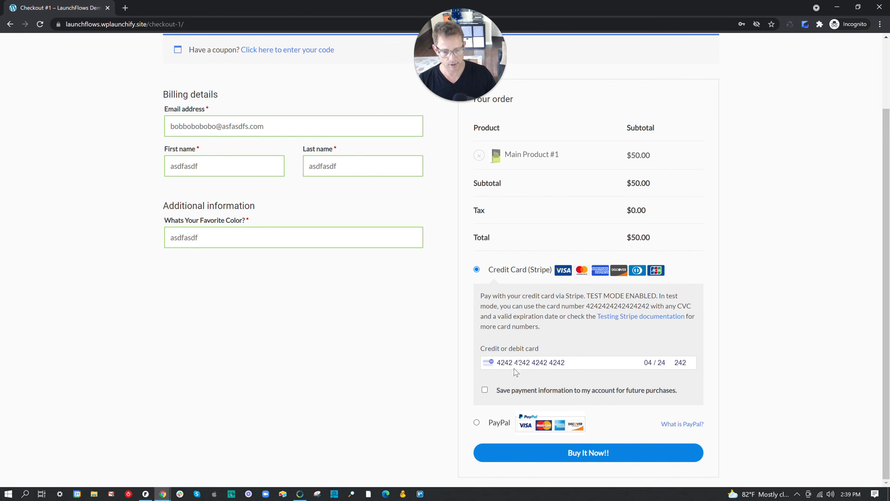
{"action": "left_click", "coordinate": [540, 458]}
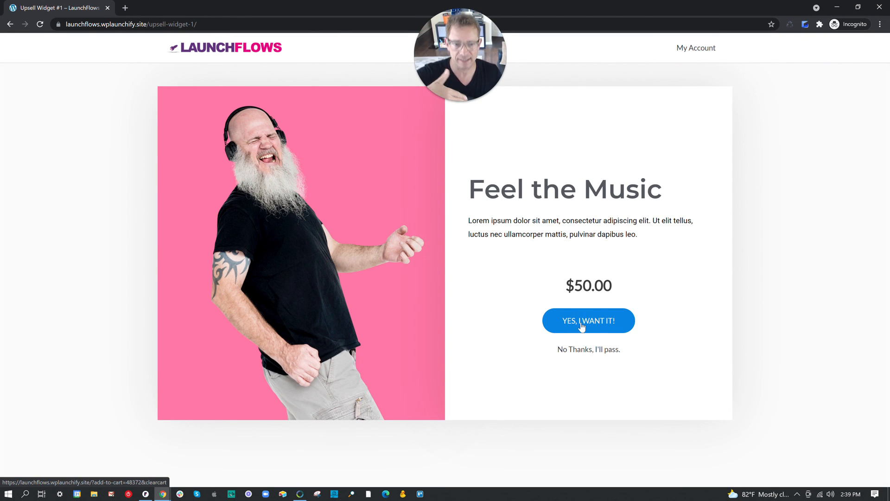
{"action": "left_click", "coordinate": [582, 327]}
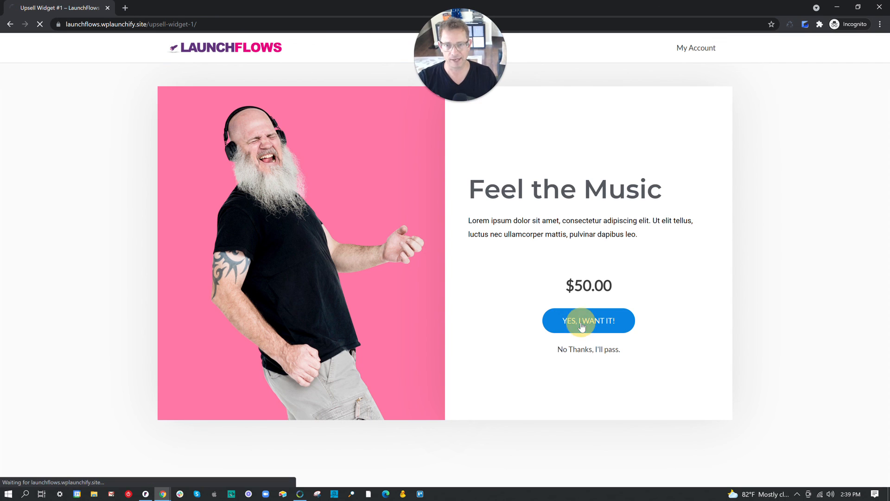